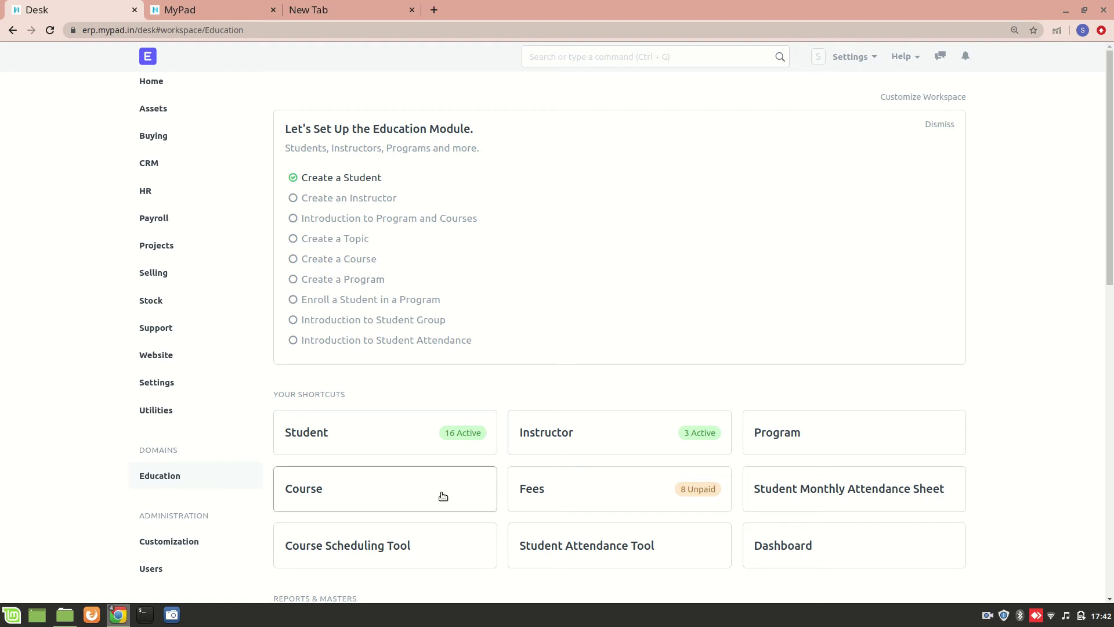
In the MyPad portal, go back from Social Studies to the Std 10th program page, then return to the Desk
scroll(443, 495, "down", 5)
scroll(627, 455, "down", 7)
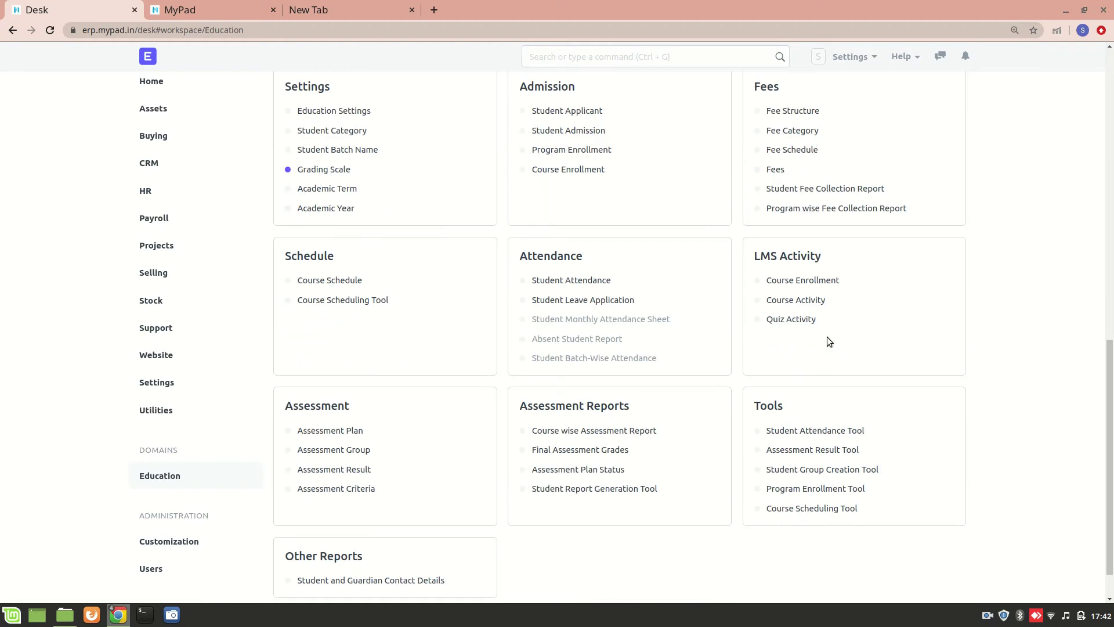
scroll(829, 341, "up", 4)
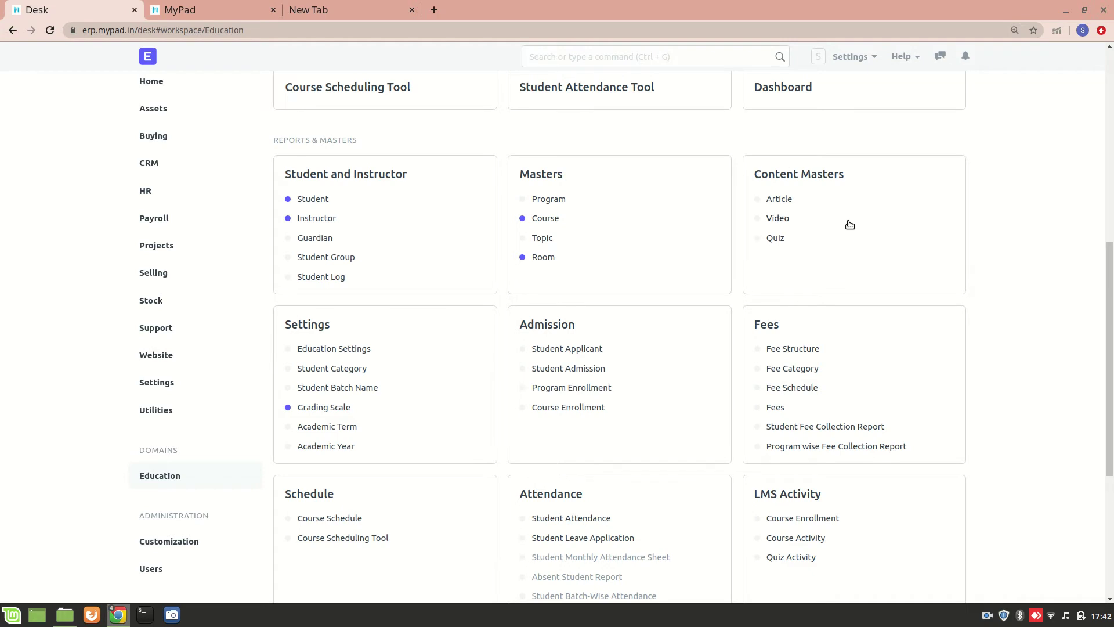
key("alt+Tab")
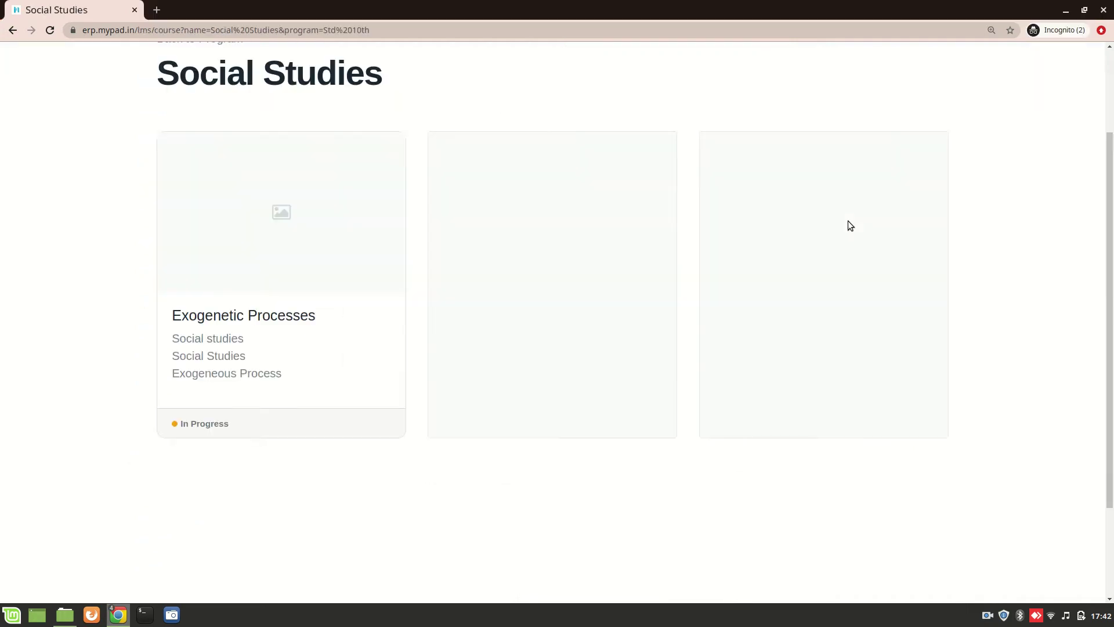
scroll(261, 116, "up", 2)
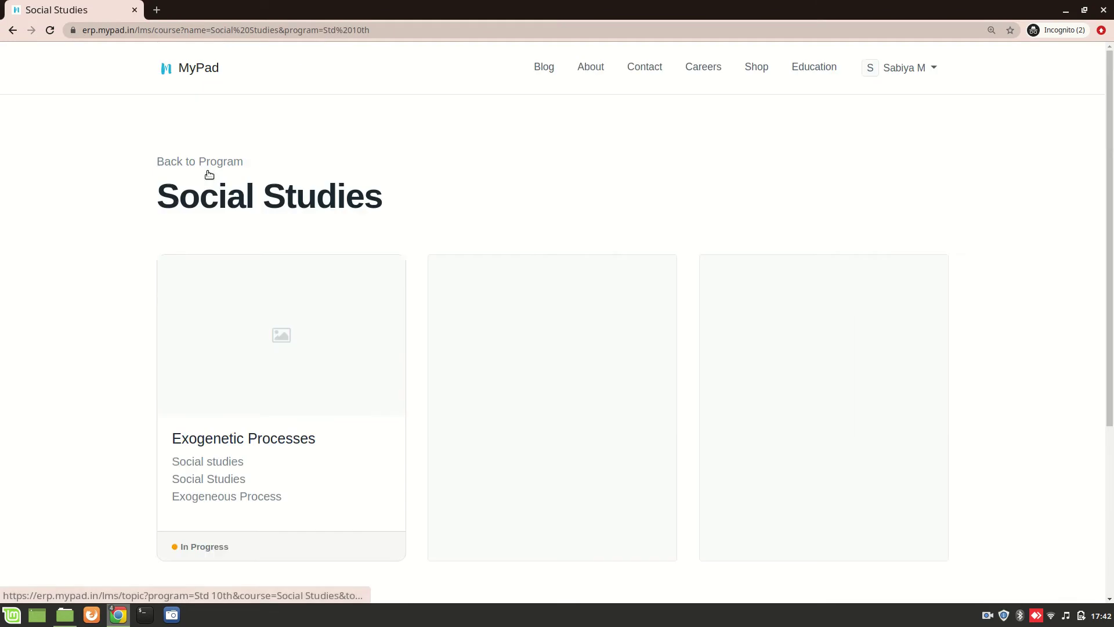
left_click(14, 32)
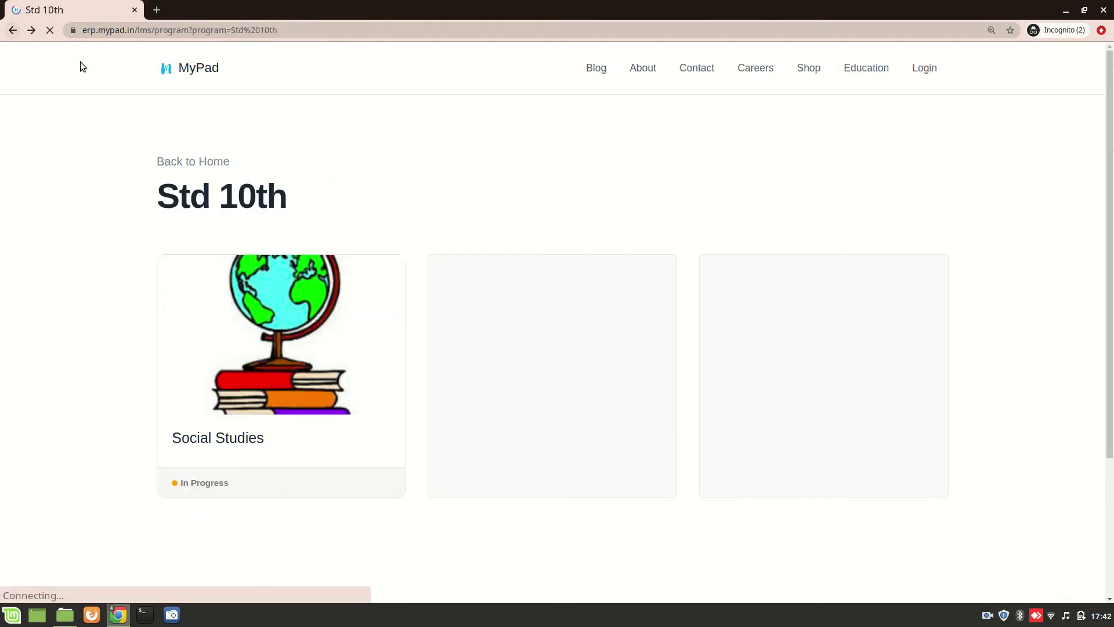
left_click(226, 30)
key("alt+Tab")
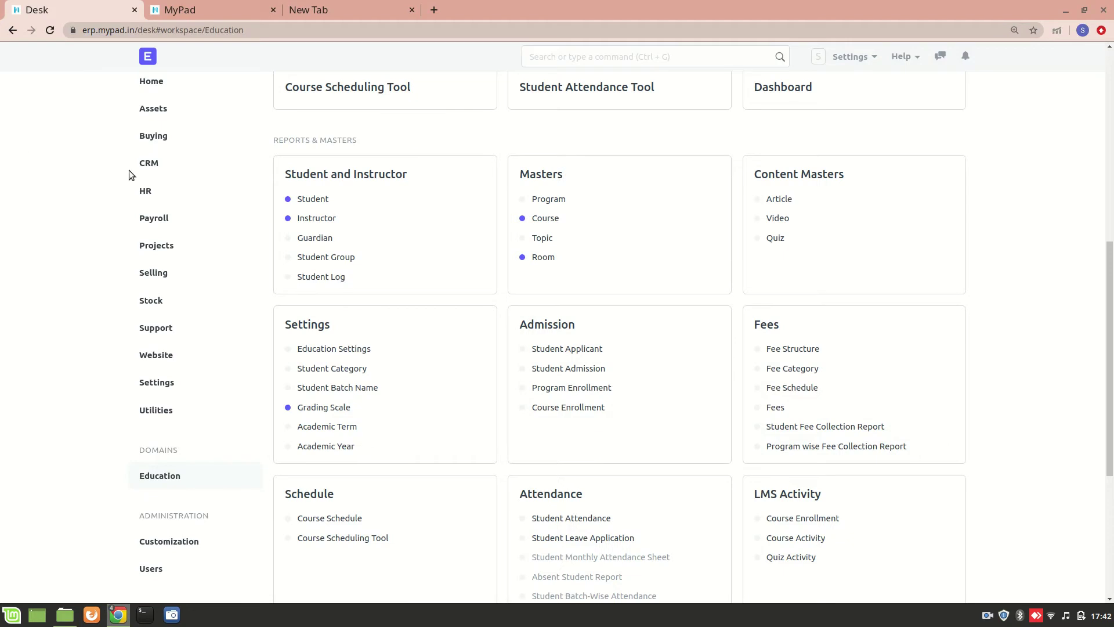
Check Education Settings shows Learning Management System enabled with title MyPad, then return to Settings
scroll(295, 267, "up", 2)
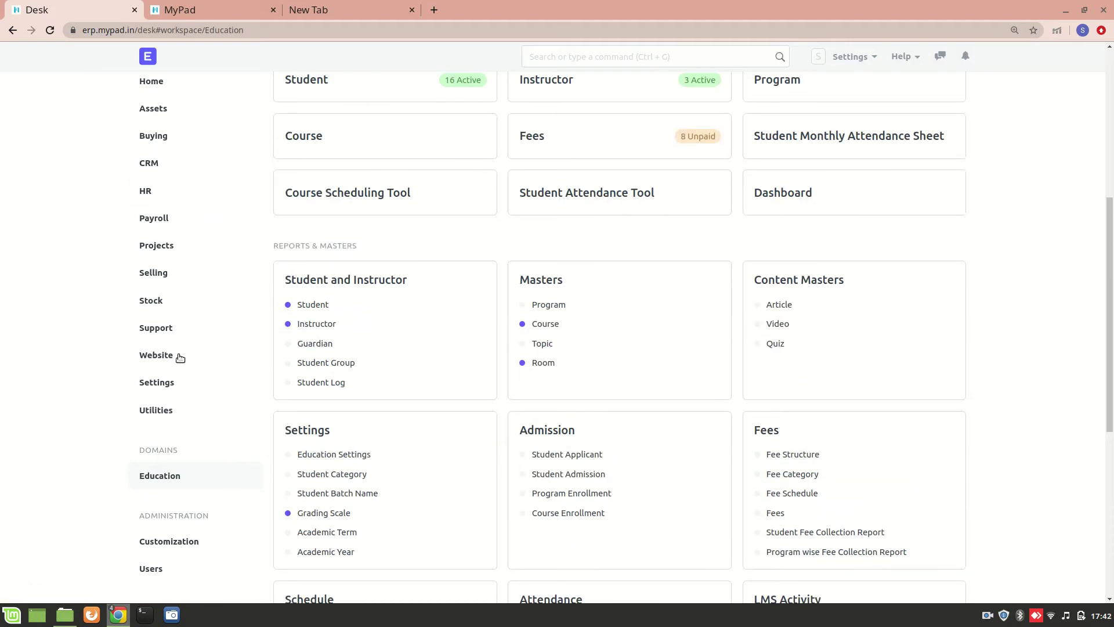
left_click(173, 381)
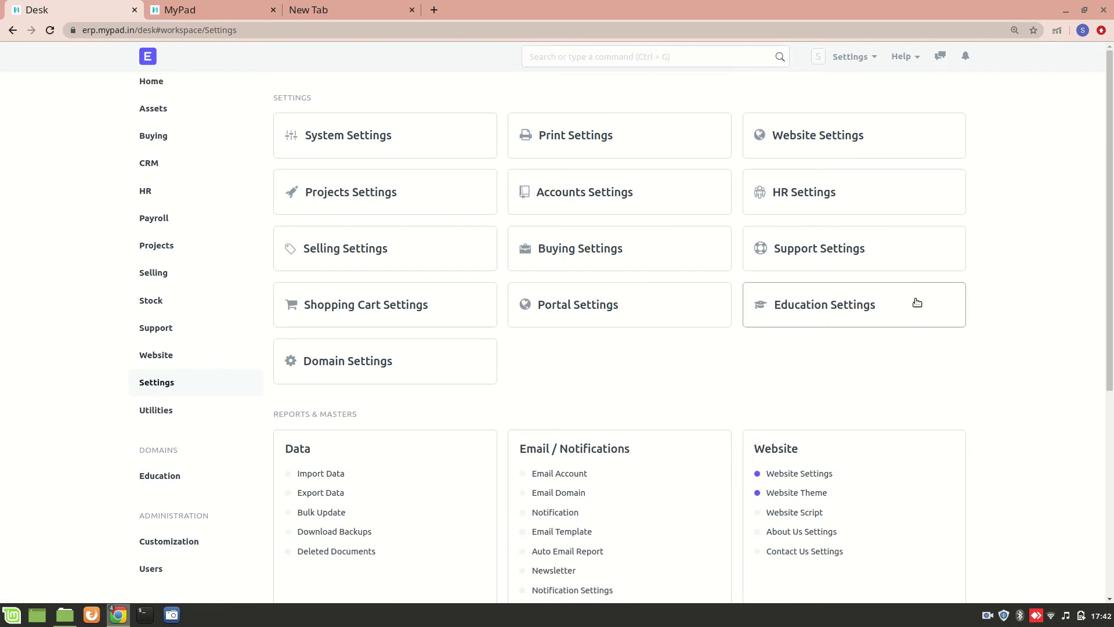
left_click(865, 316)
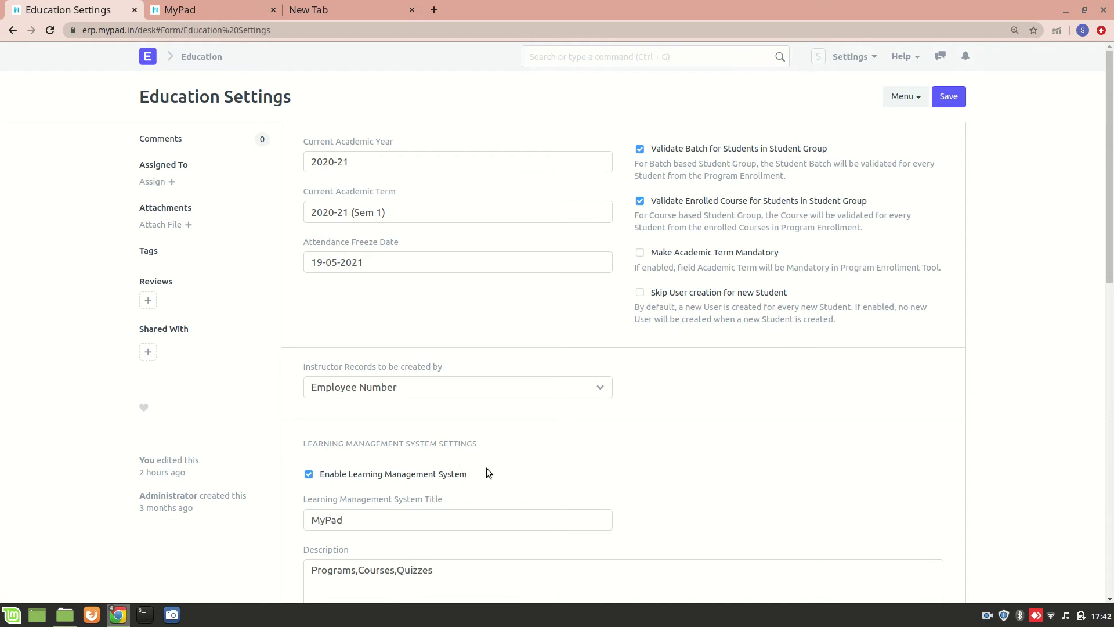
scroll(482, 467, "down", 3)
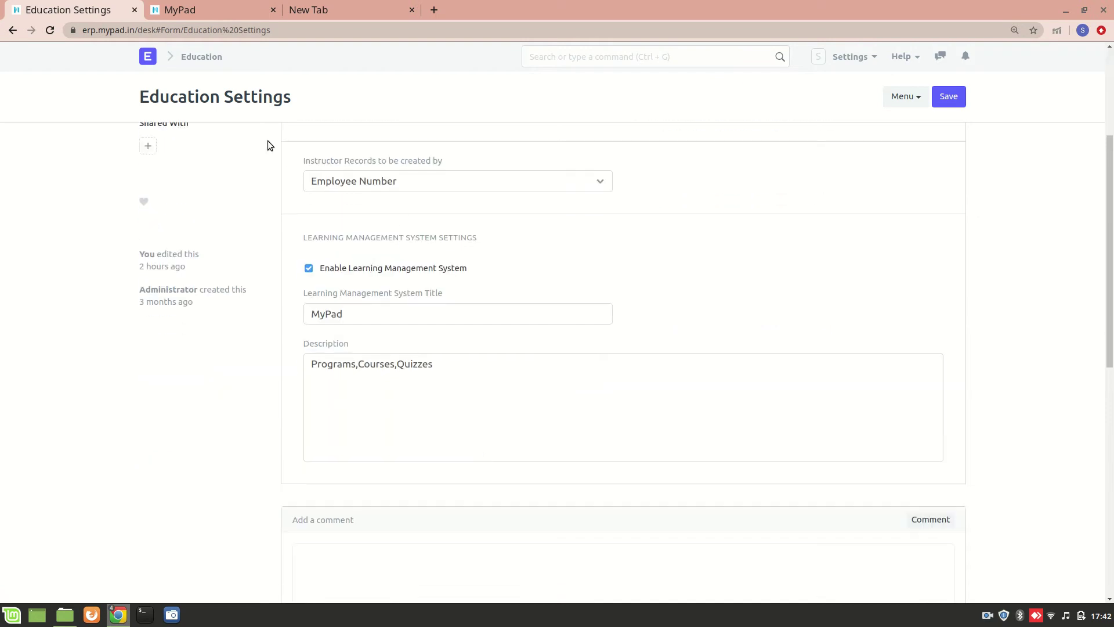
left_click(13, 29)
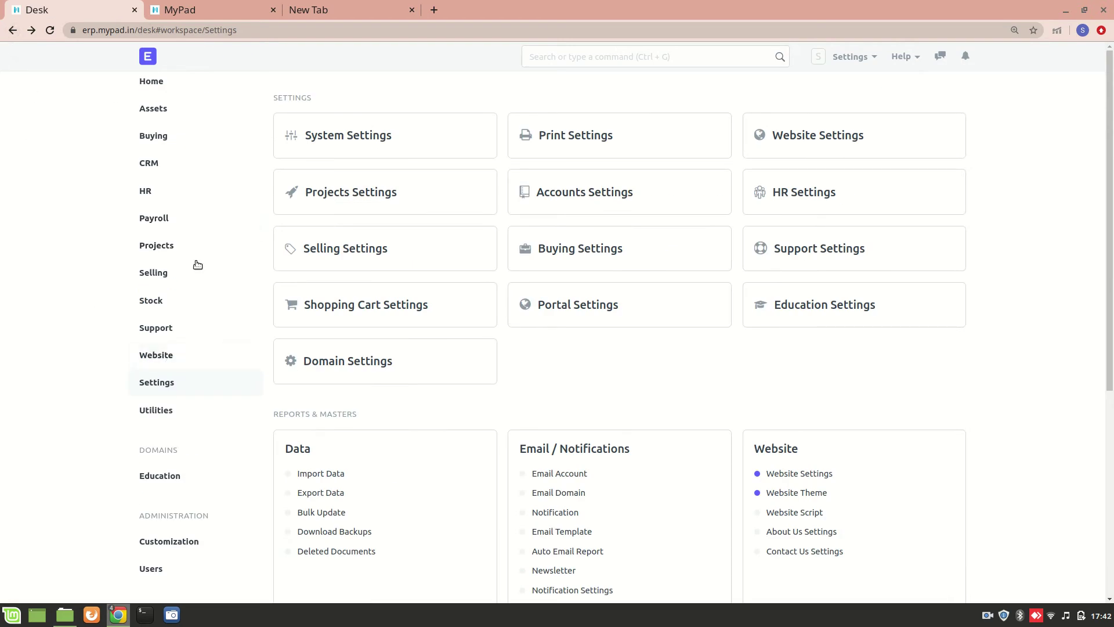
Load erp.mypad.in/lms in the portal window to see Std 9th and Std 10th, then return to the Desk
key("alt+Tab")
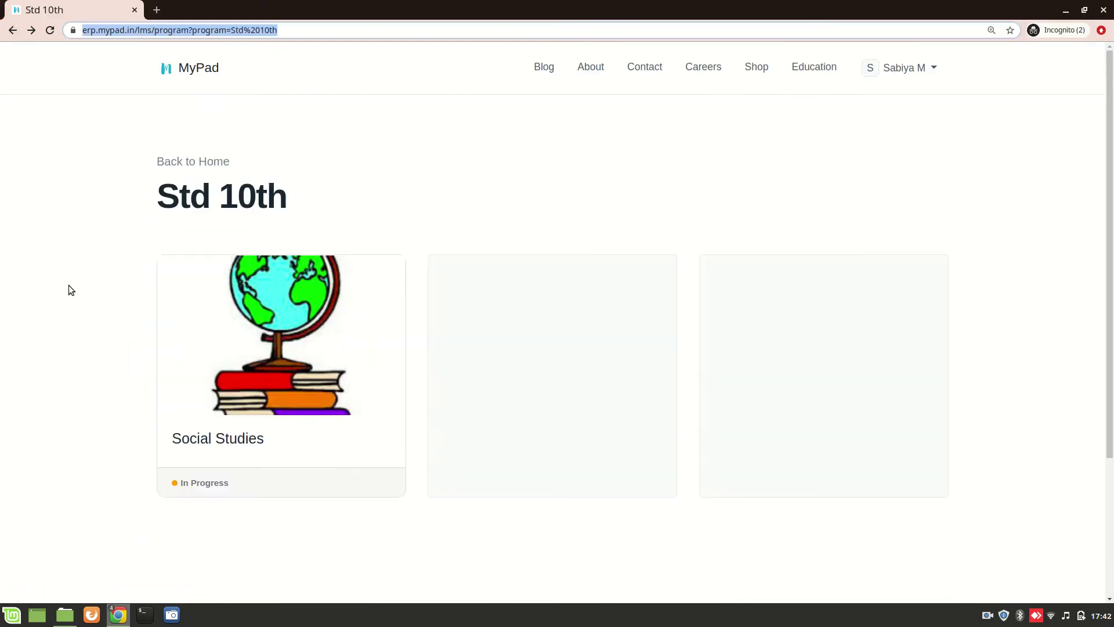
type("erp.mypad.in")
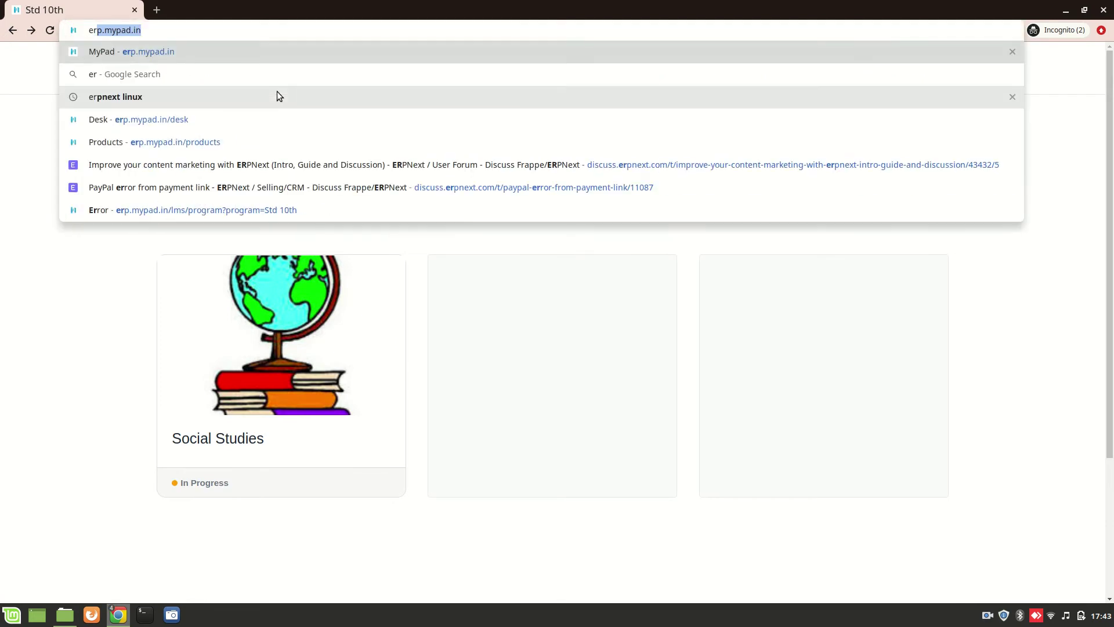
key("Right")
type("/")
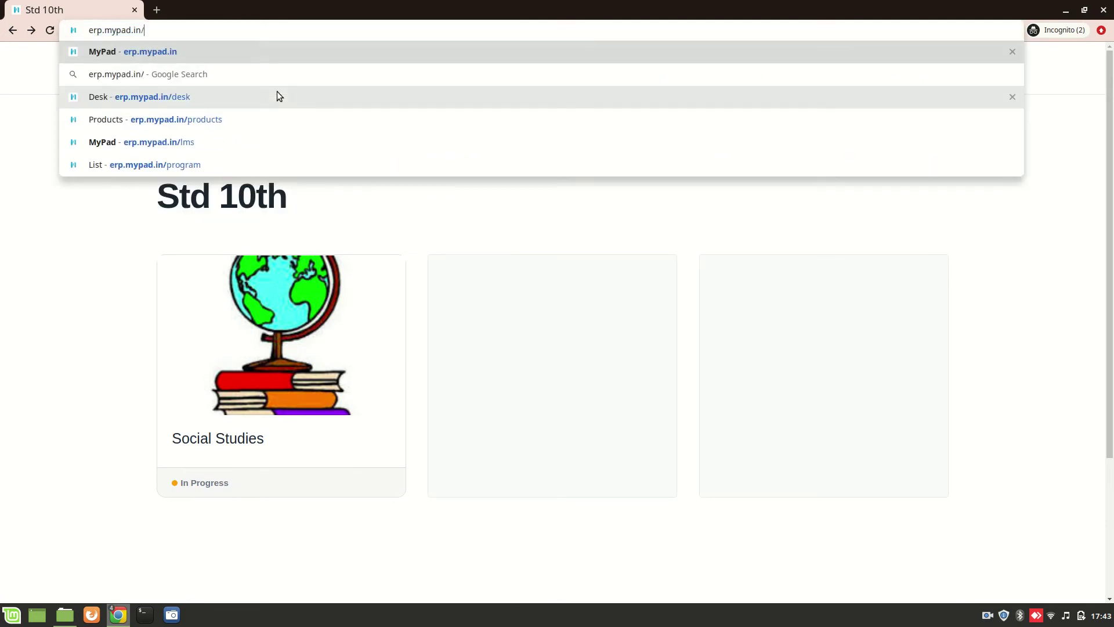
type("lms")
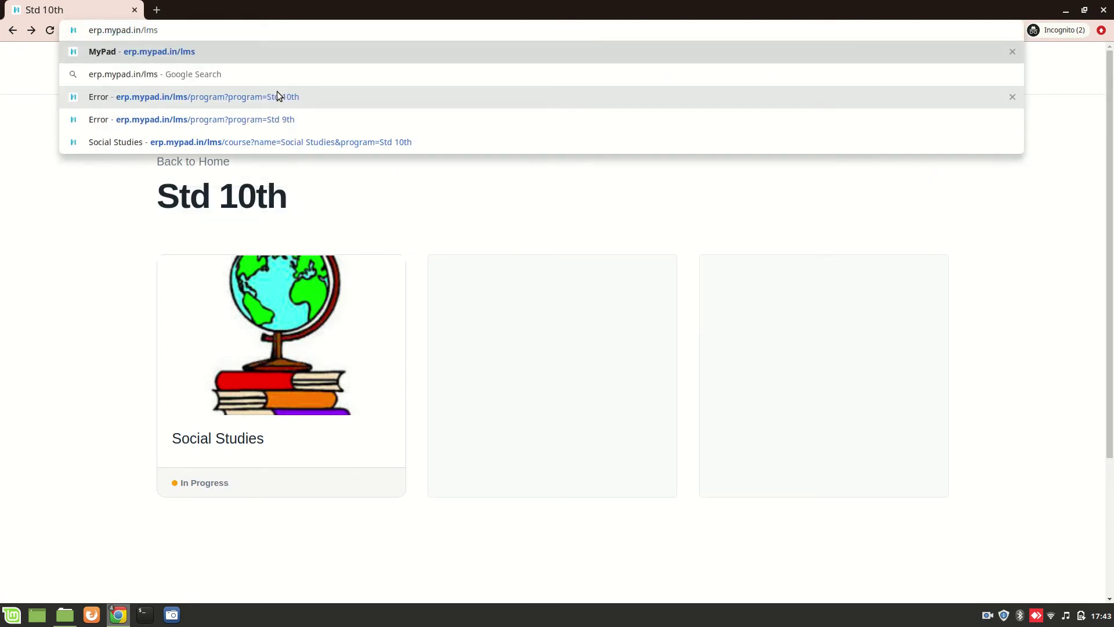
key("Return")
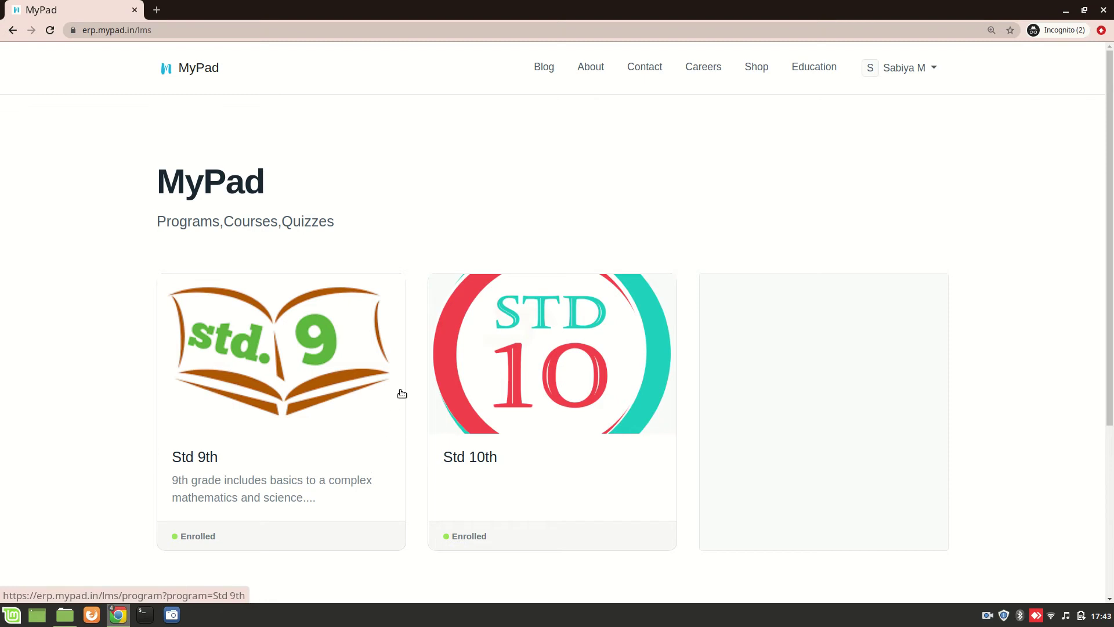
key("alt+Tab")
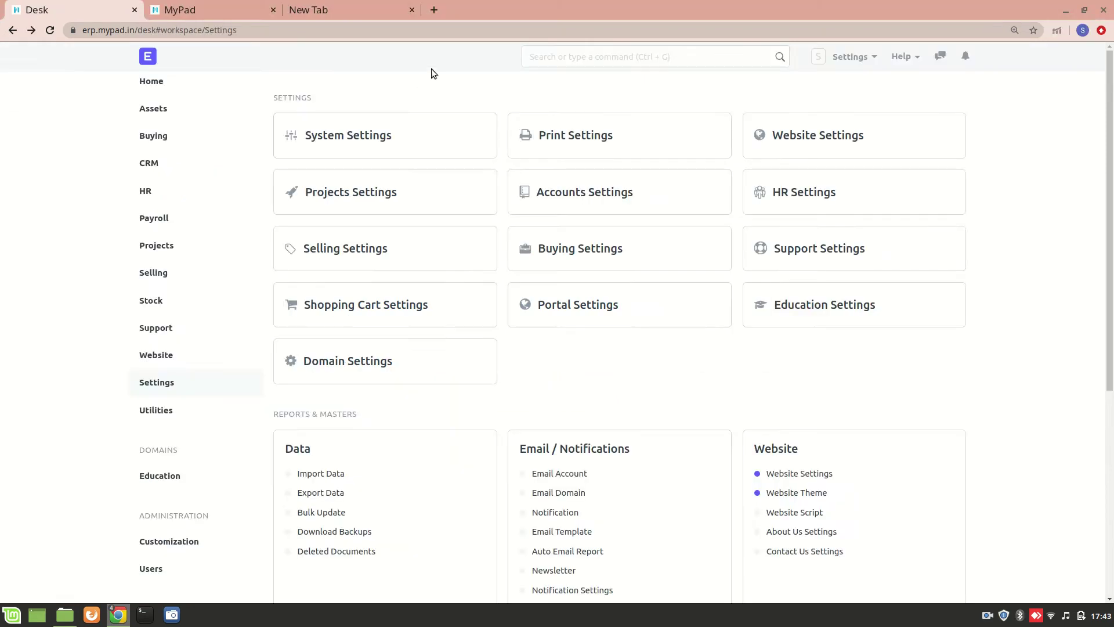
Review the Std 9th program's courses English, Maths, Science and Hindi via the Program list
left_click(598, 58)
type("progr")
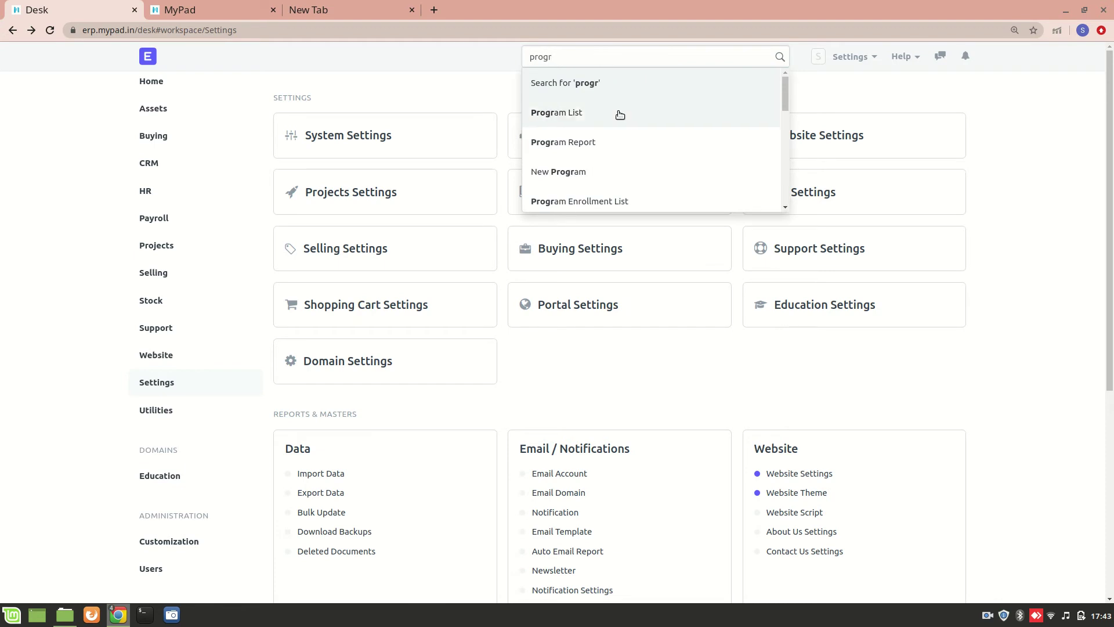
left_click(618, 114)
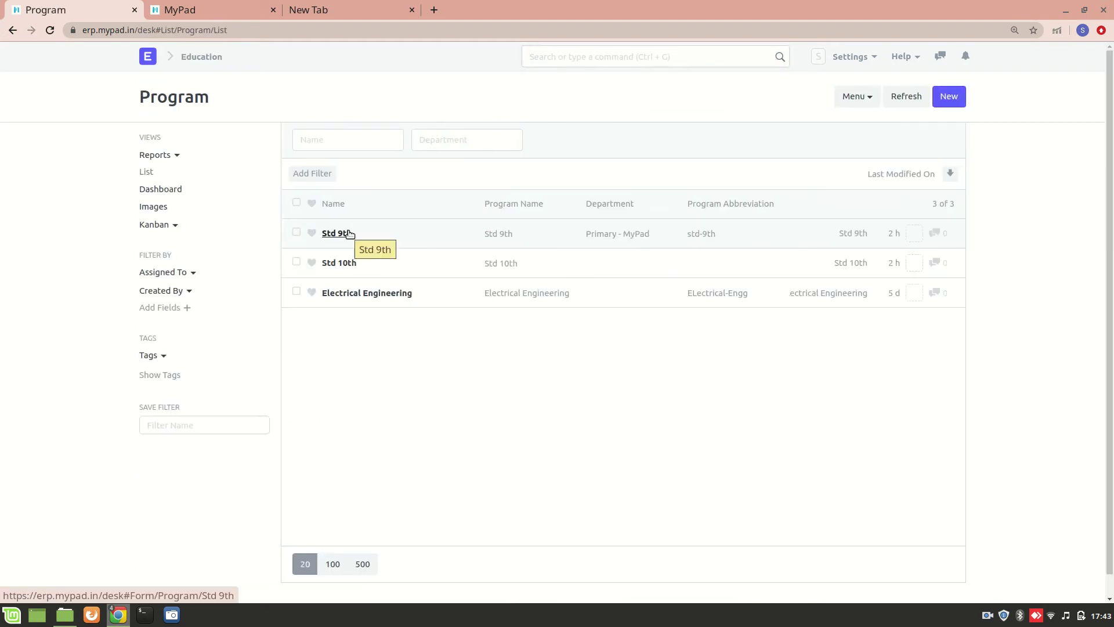
left_click(381, 224)
scroll(412, 400, "down", 5)
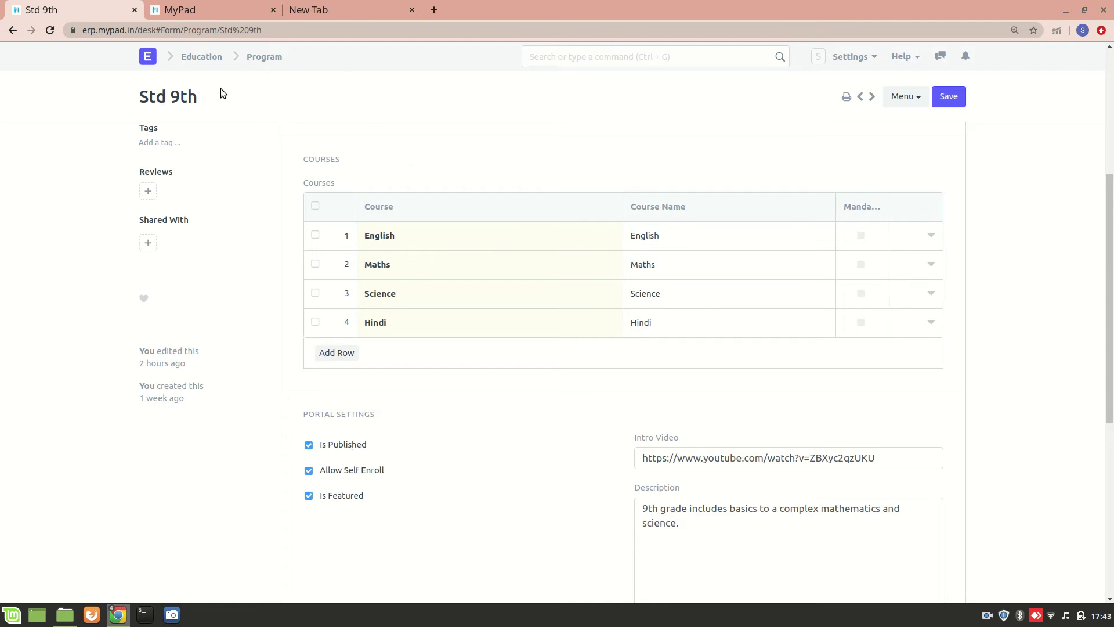
left_click(210, 57)
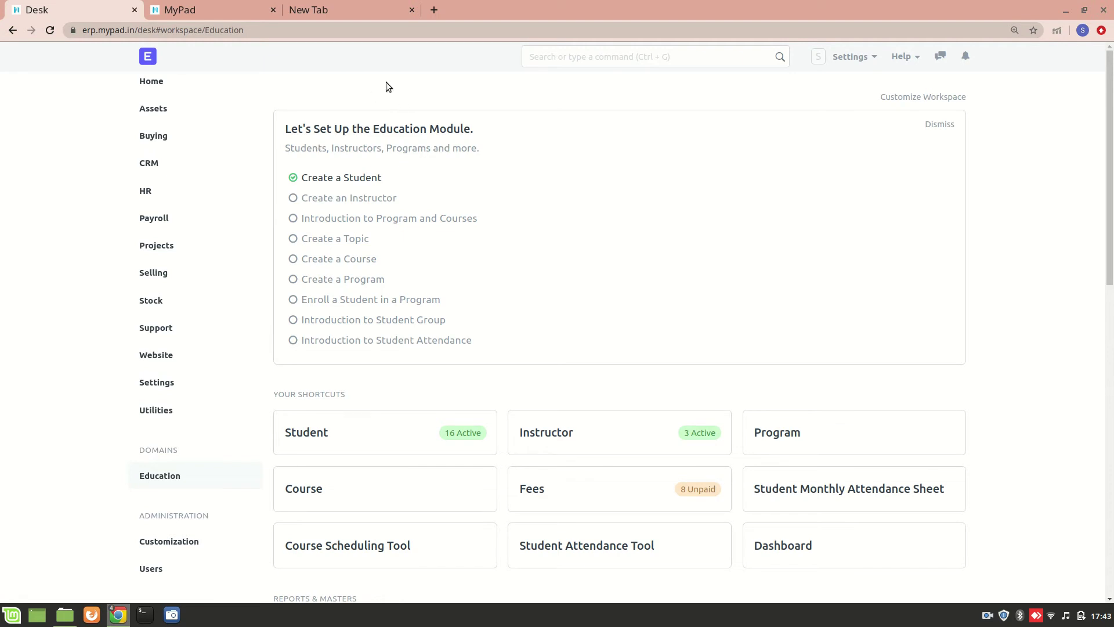
key("alt+Tab")
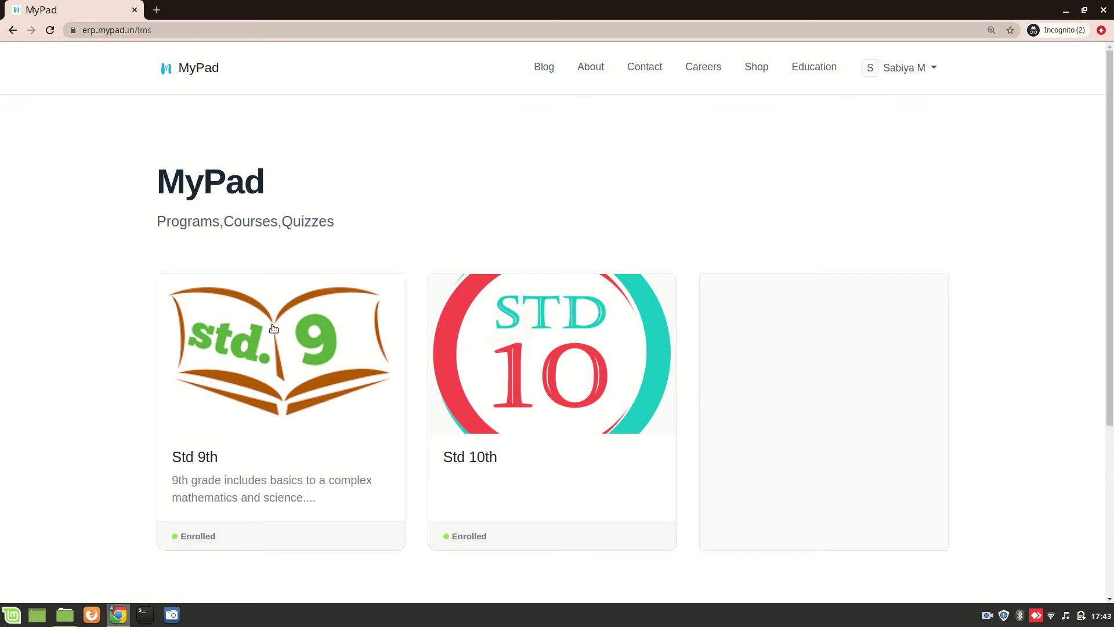
Browse the Std 9th program's English course in the portal and return to the programs page
left_click(317, 397)
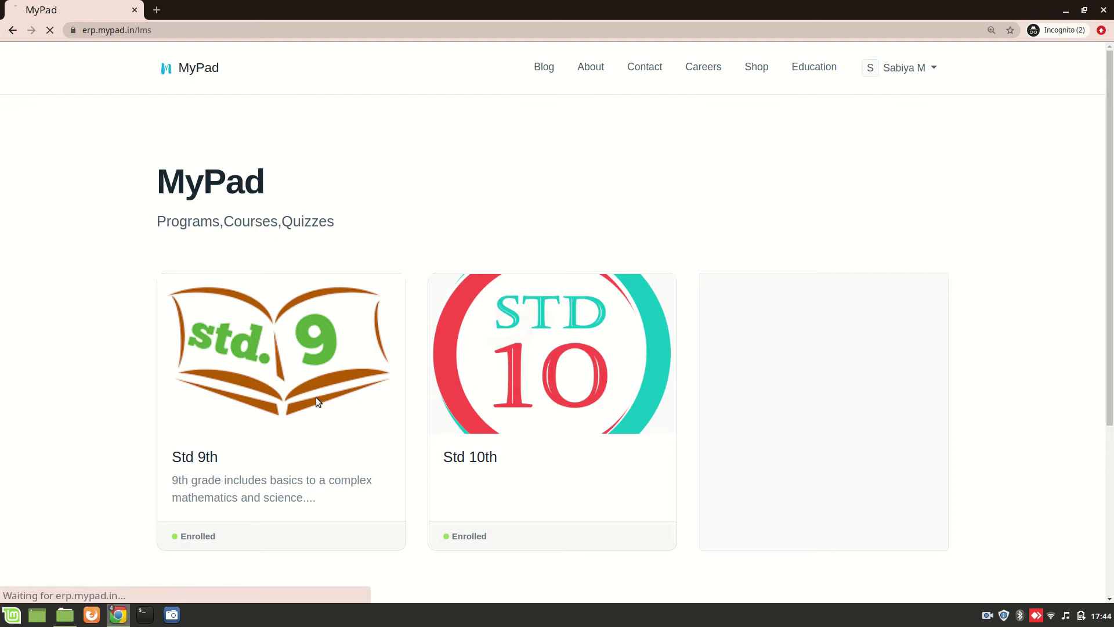
left_click(218, 387)
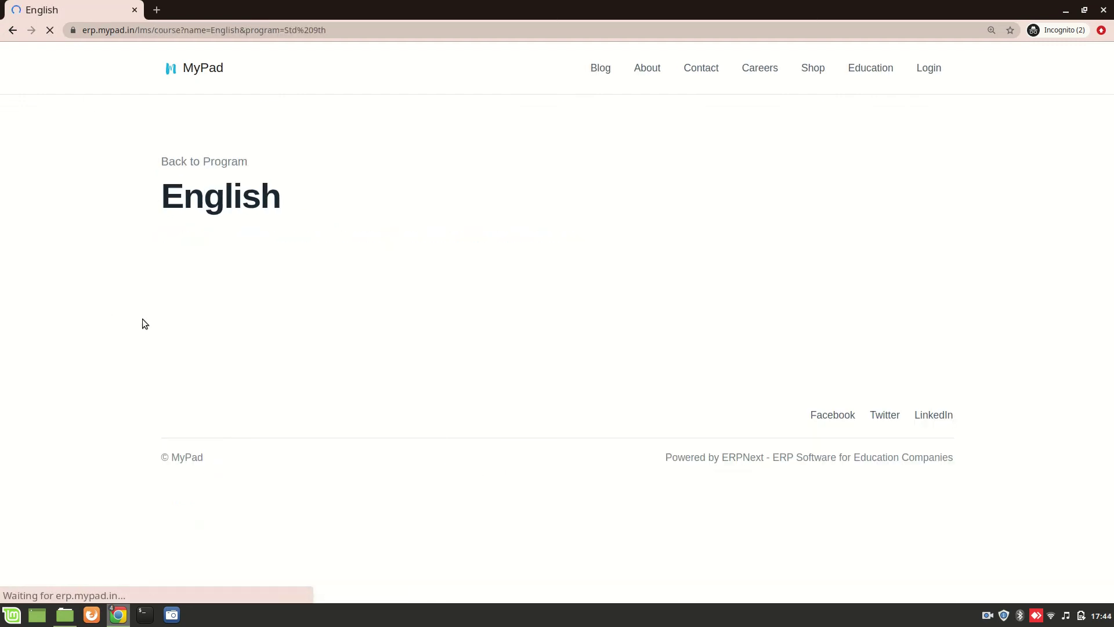
left_click(16, 28)
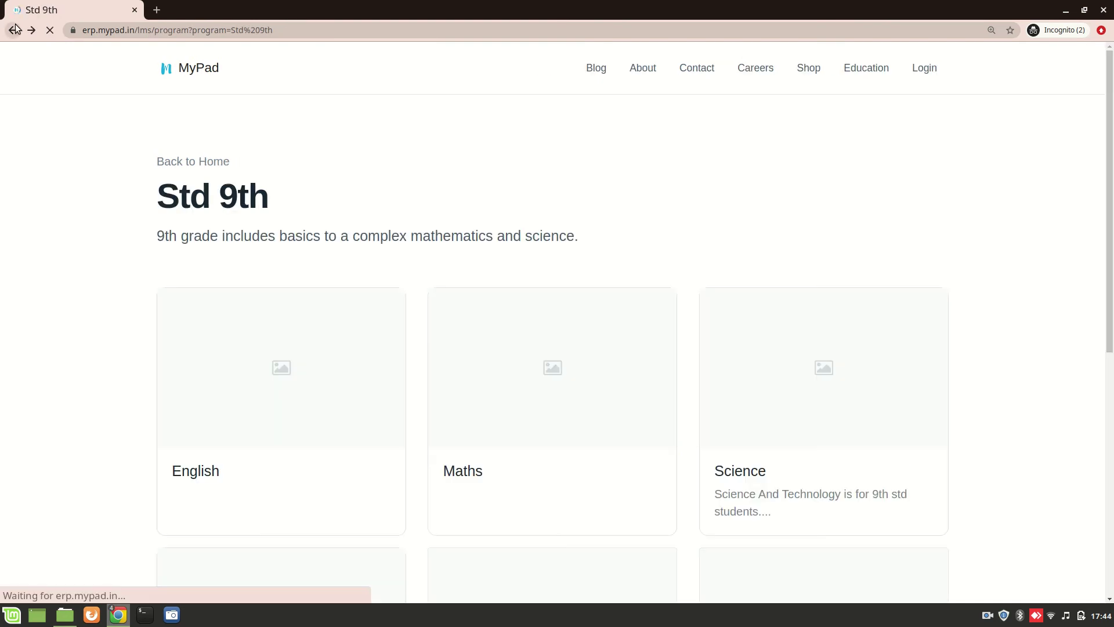
left_click(15, 28)
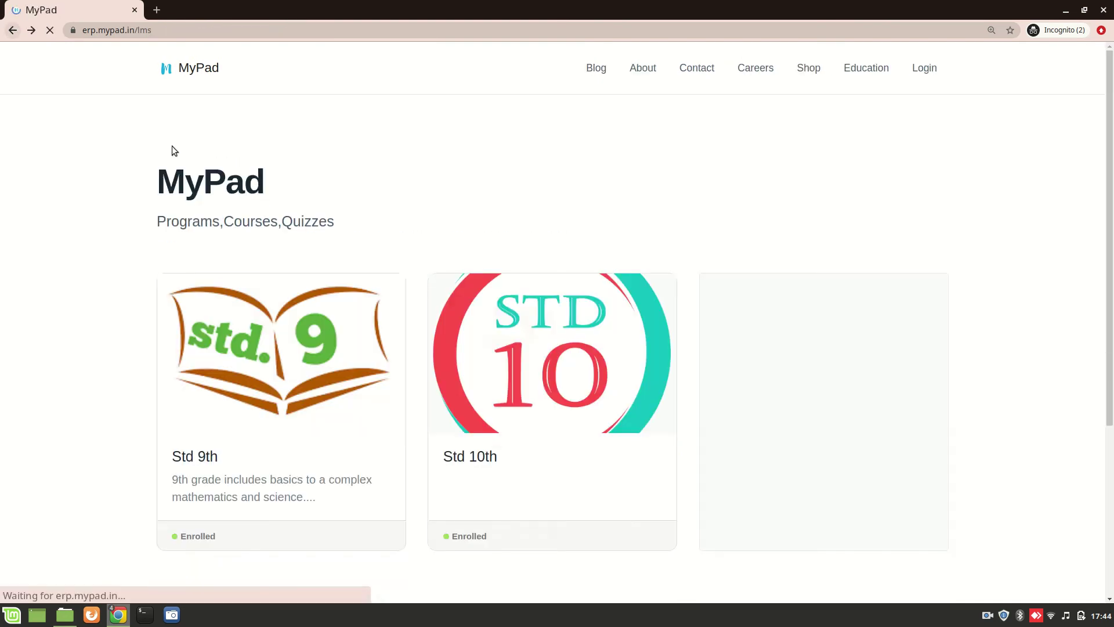
Open Std 10th Social Studies, view the Exogenetic Processes topic, and return to the course page
left_click(539, 389)
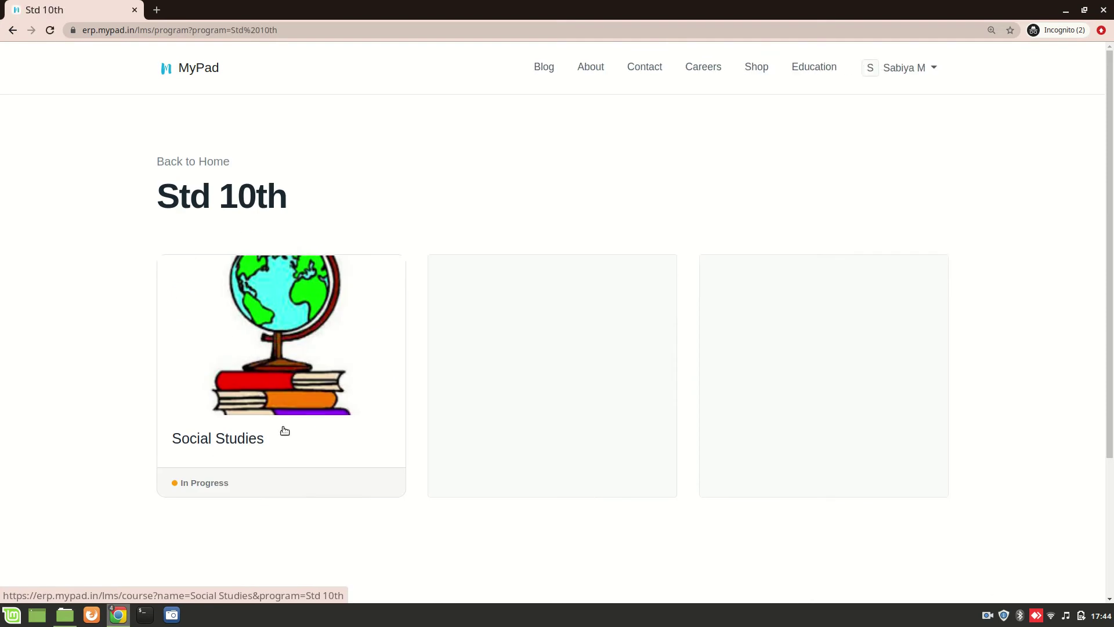
left_click(270, 395)
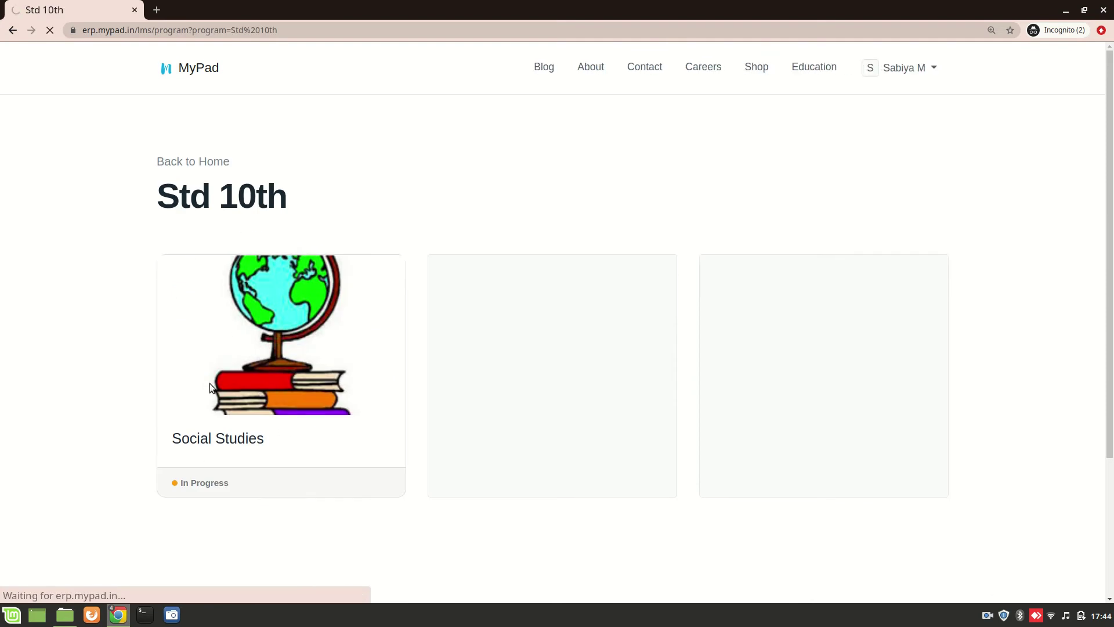
scroll(225, 442, "down", 3)
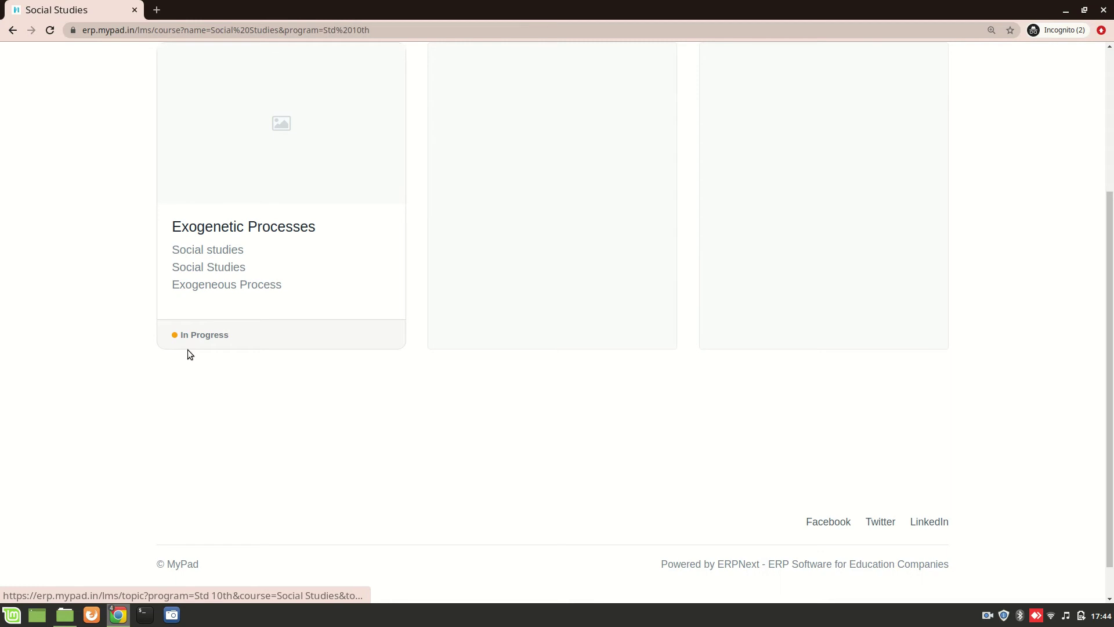
left_click(325, 164)
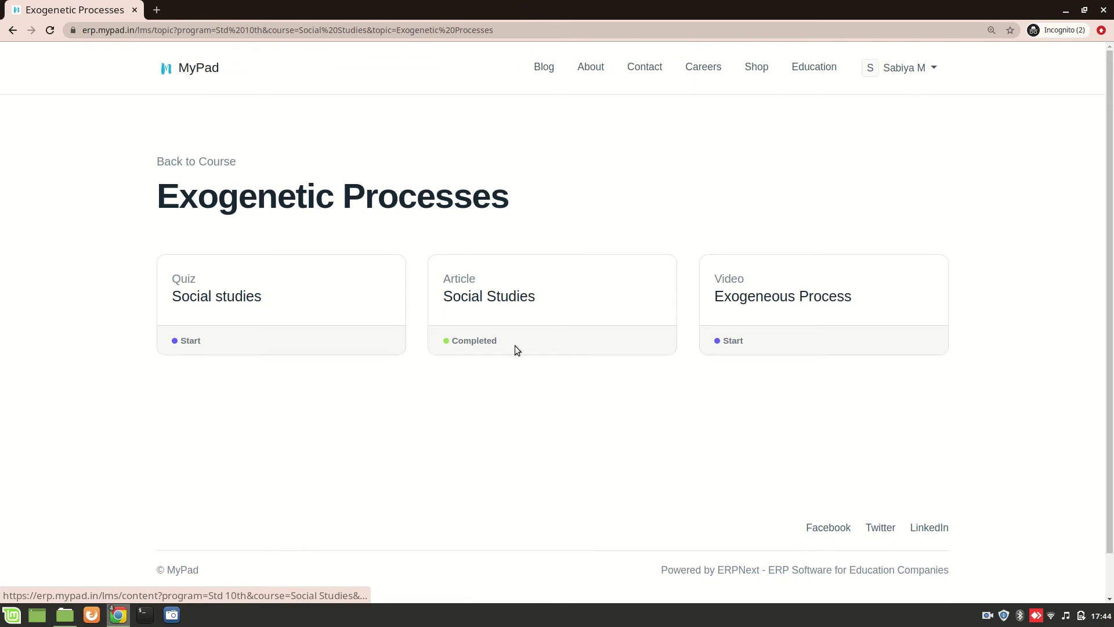
left_click(11, 31)
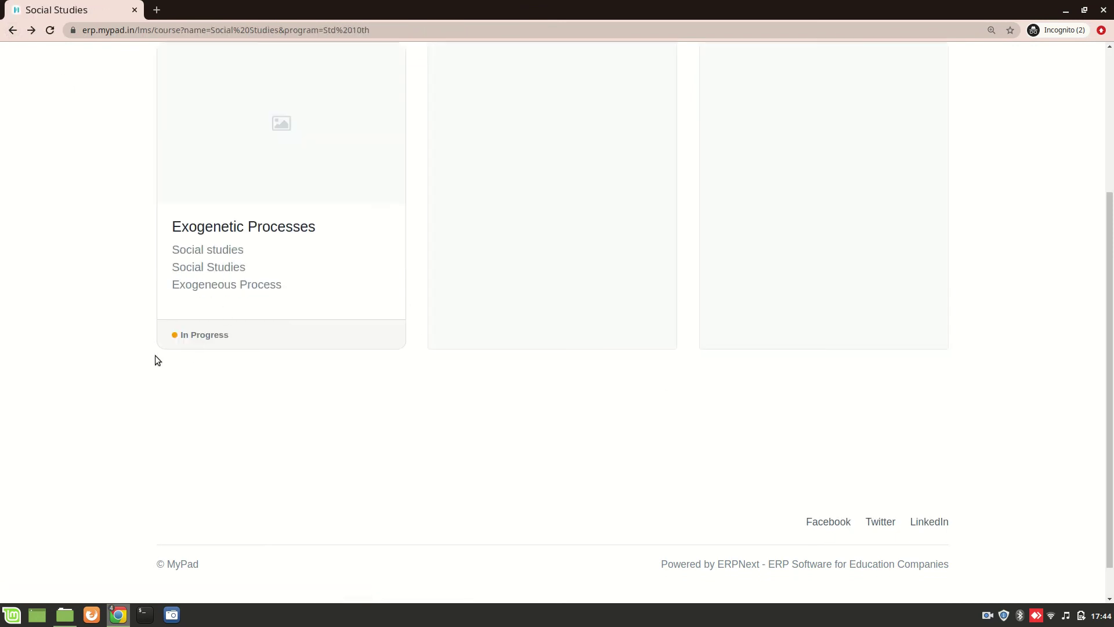
scroll(63, 284, "up", 4)
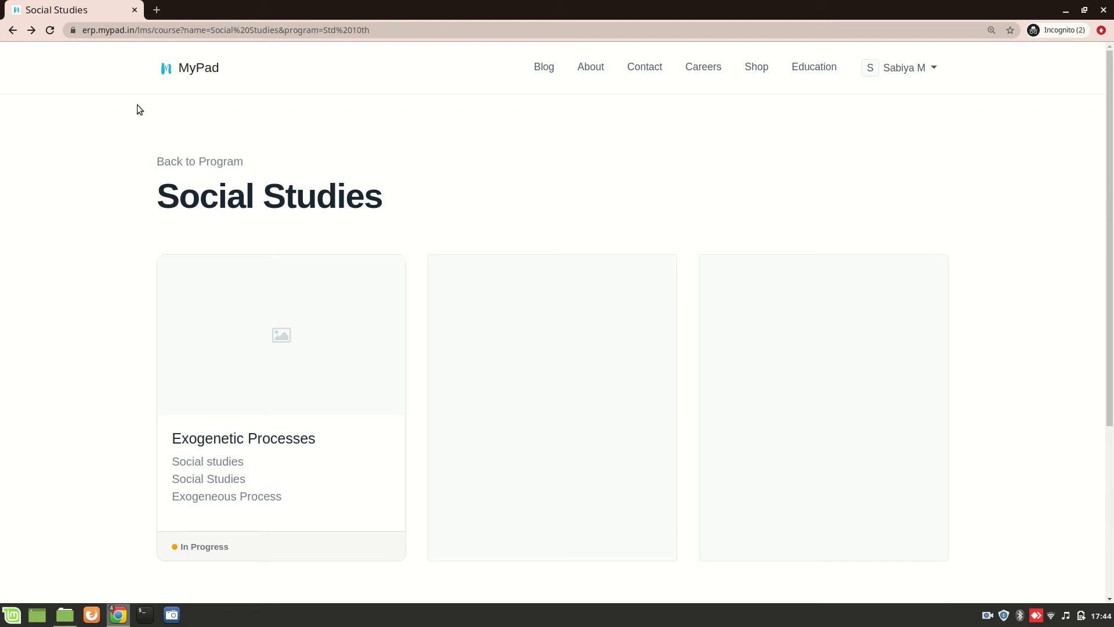
Open the Article list under Content Masters and its only entry, Social Studies
key("alt+Tab")
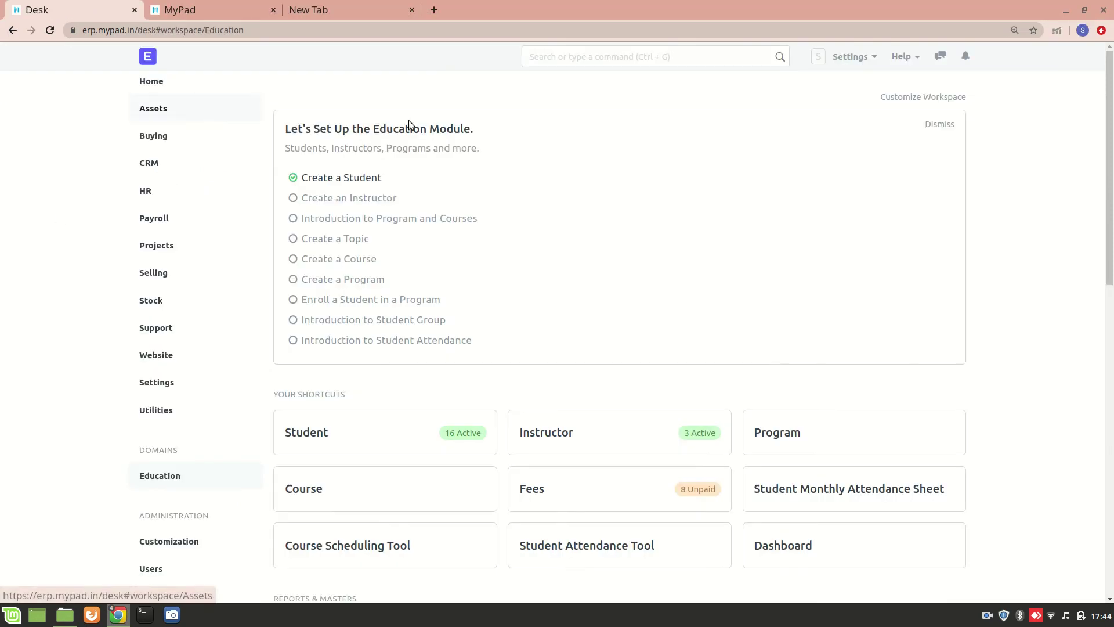
scroll(477, 238, "down", 3)
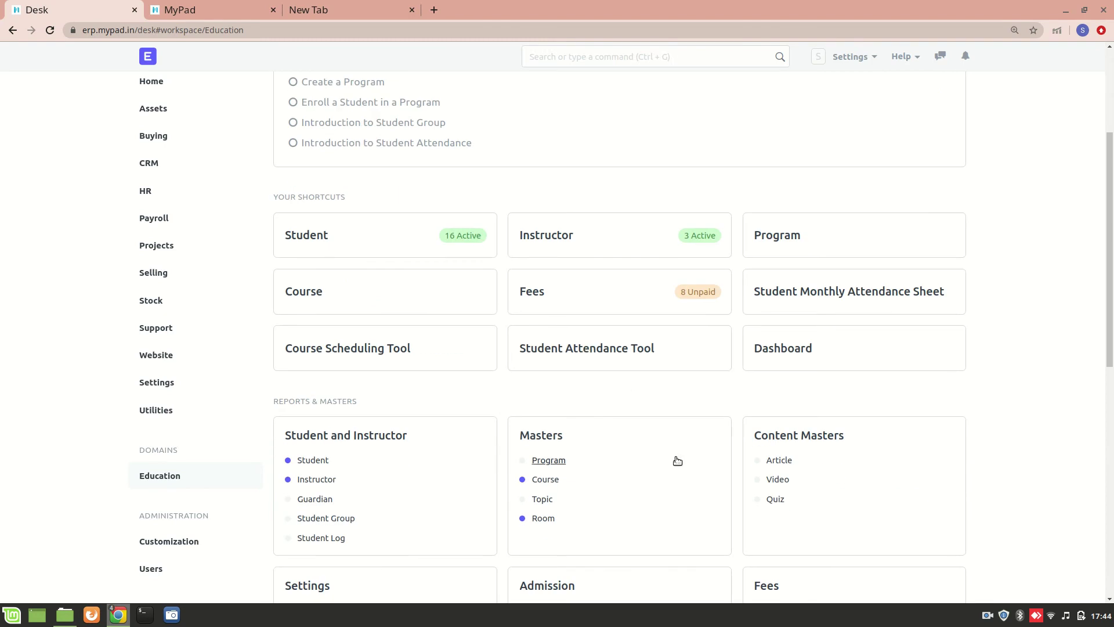
left_click(778, 462)
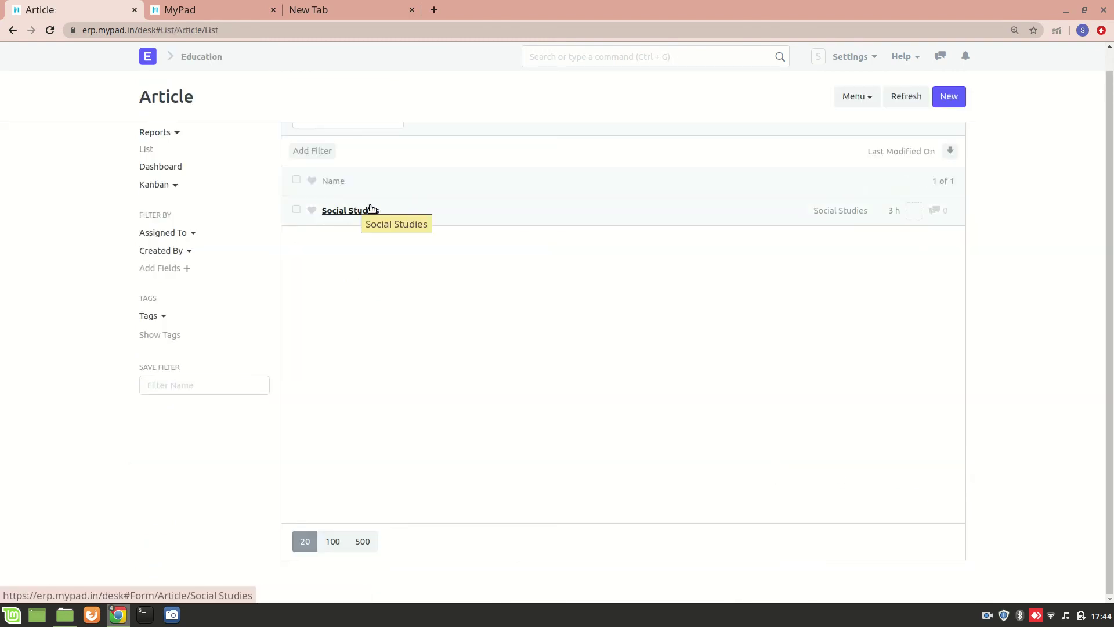
scroll(378, 221, "up", 1)
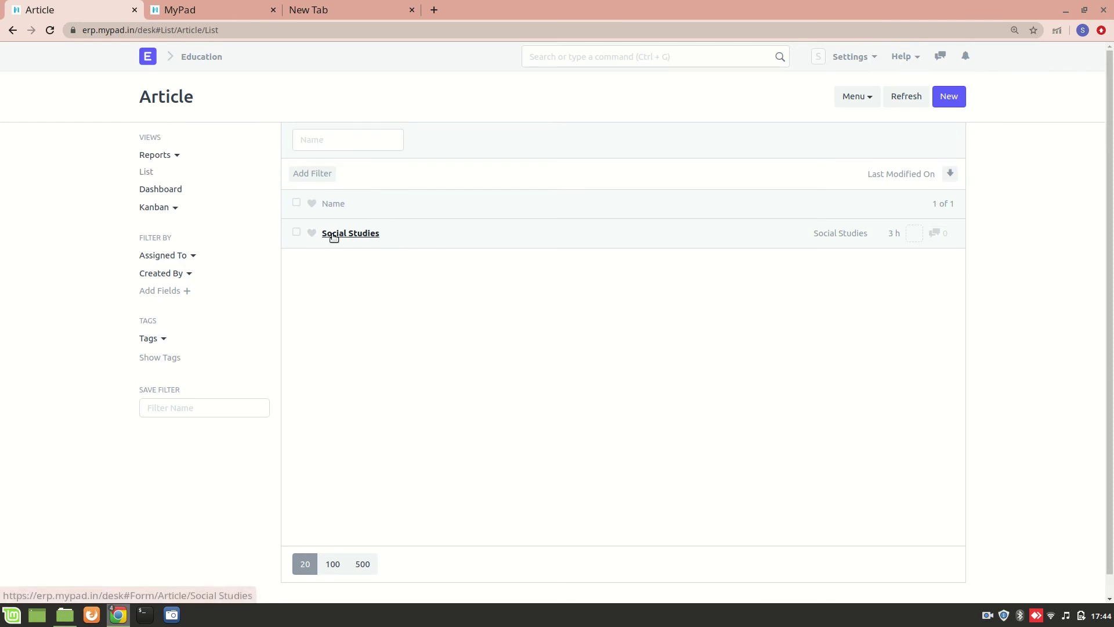
left_click(364, 234)
Open the Exogenetic Processes topic's Social Studies article (2/3) in the portal and advance to the next item
key("alt+Tab")
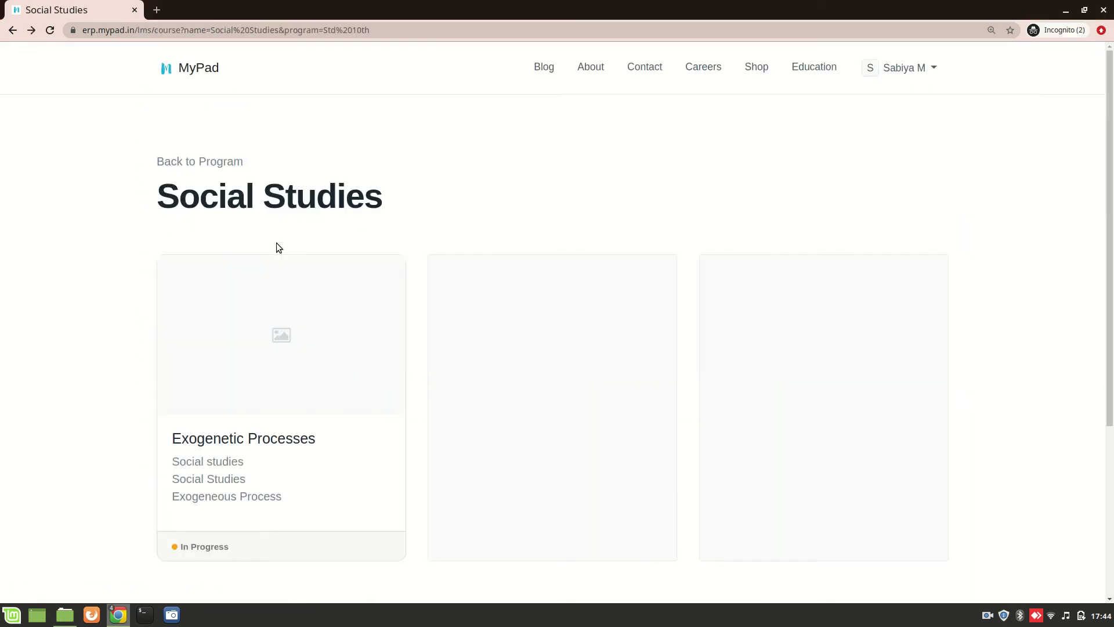
left_click(281, 468)
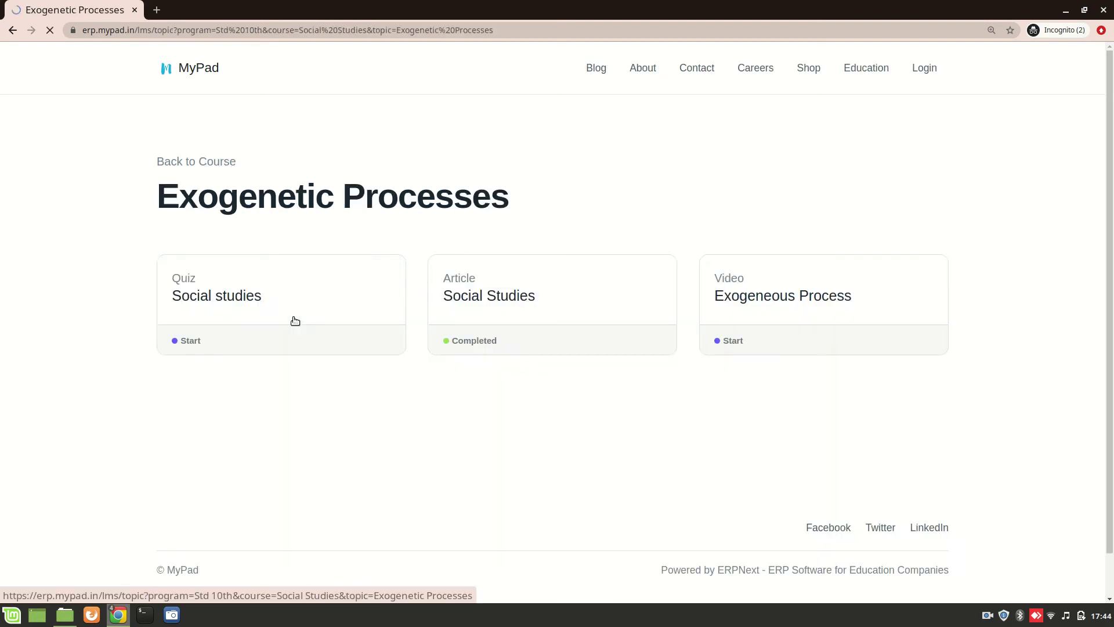
left_click(514, 280)
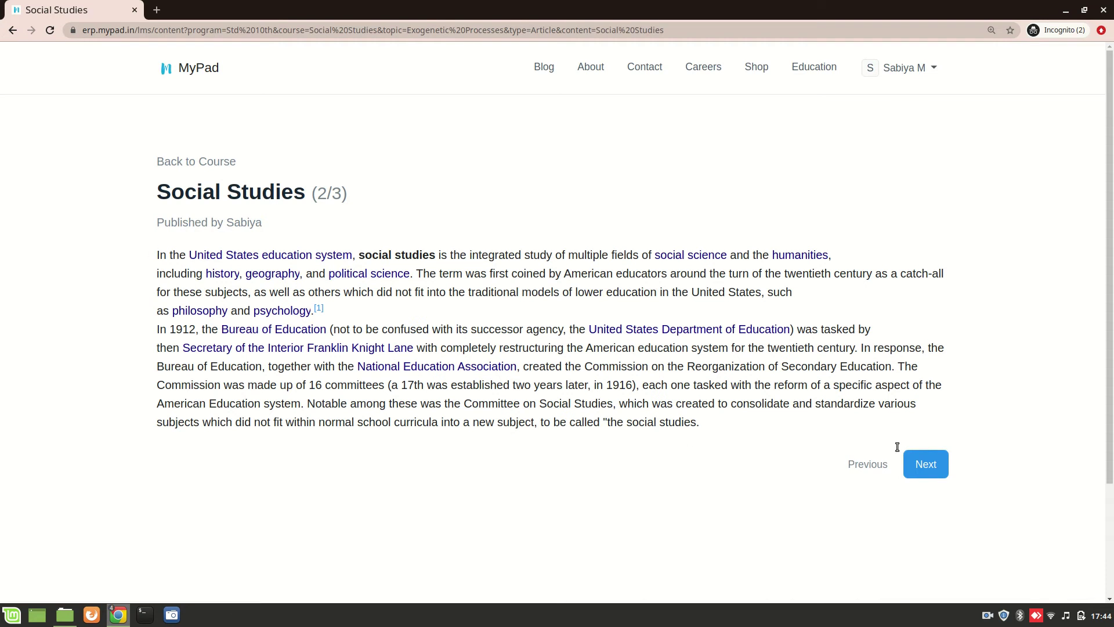
left_click(923, 462)
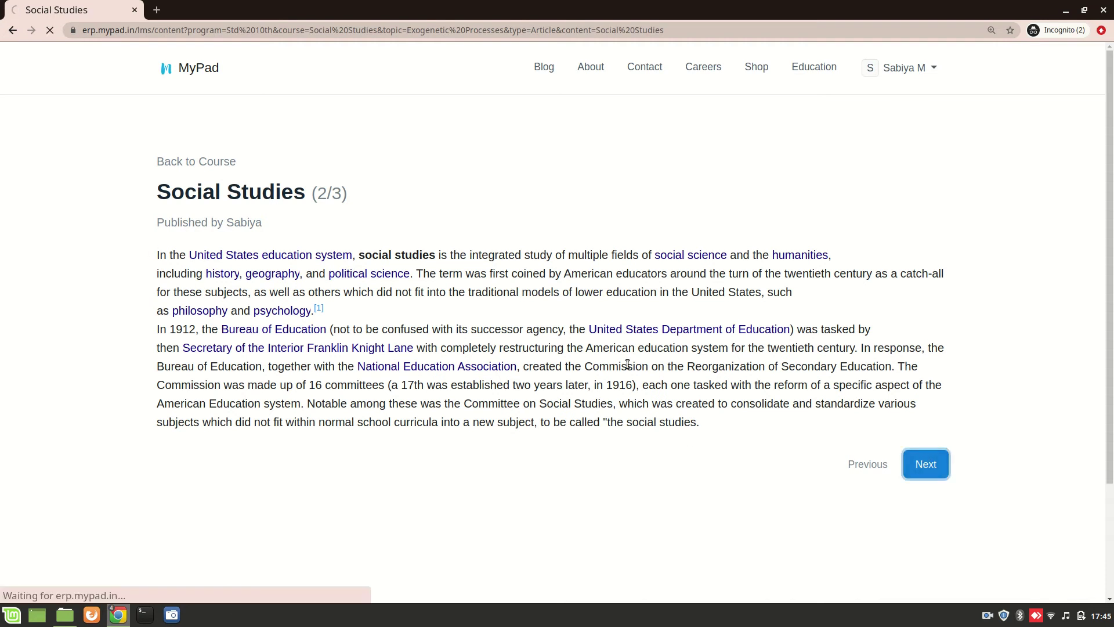
Play the Exogeneous Process video, skip ahead to about 00:29, and pause it
scroll(462, 399, "down", 1)
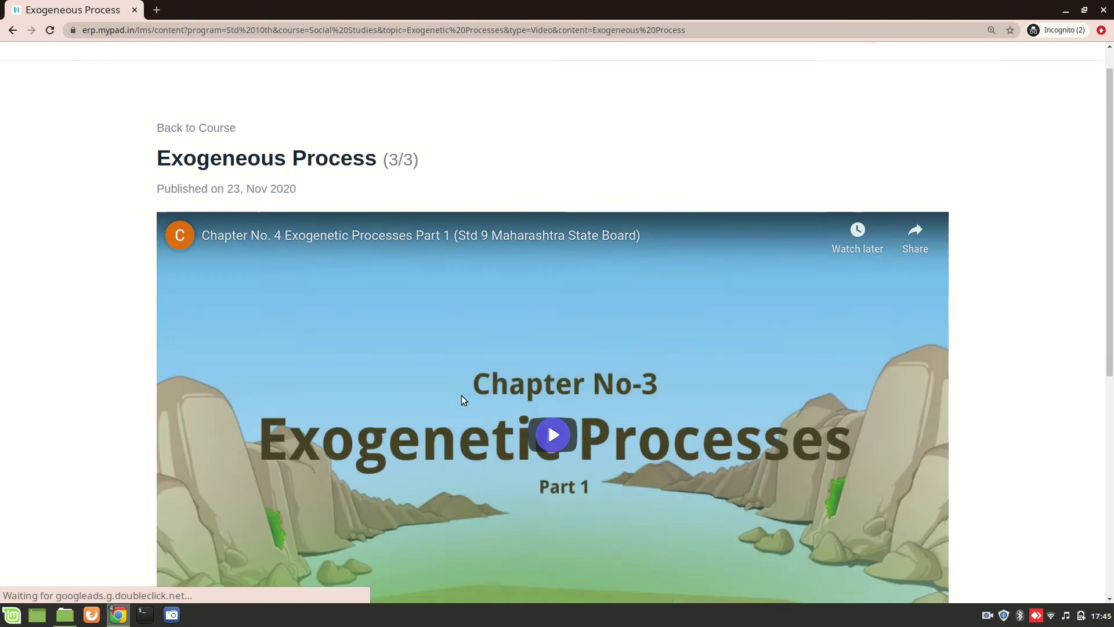
scroll(415, 388, "down", 1)
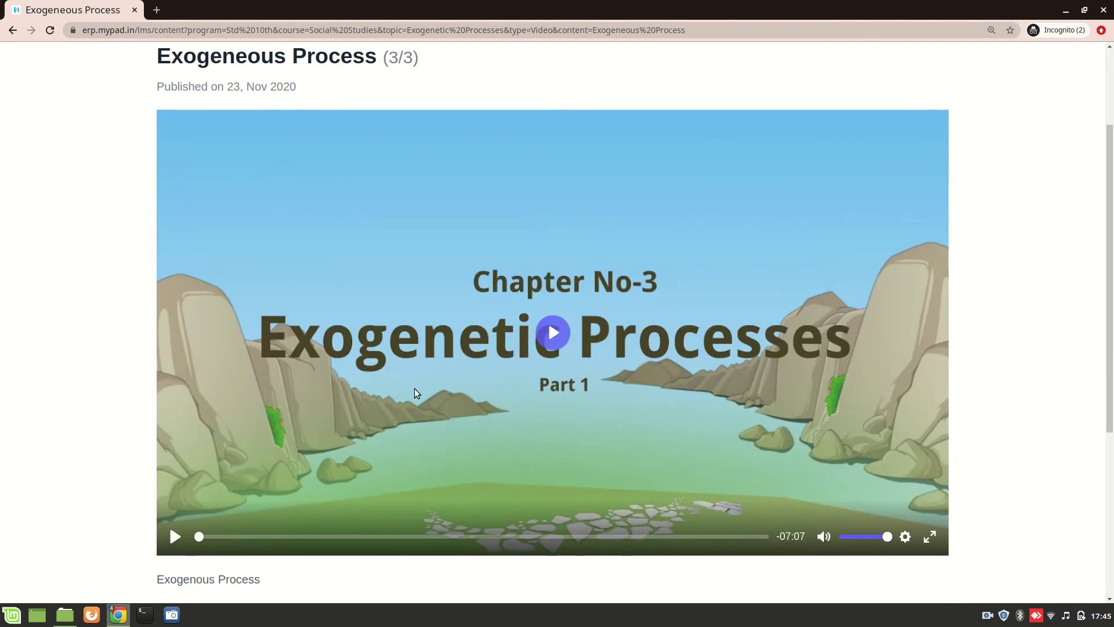
left_click(549, 327)
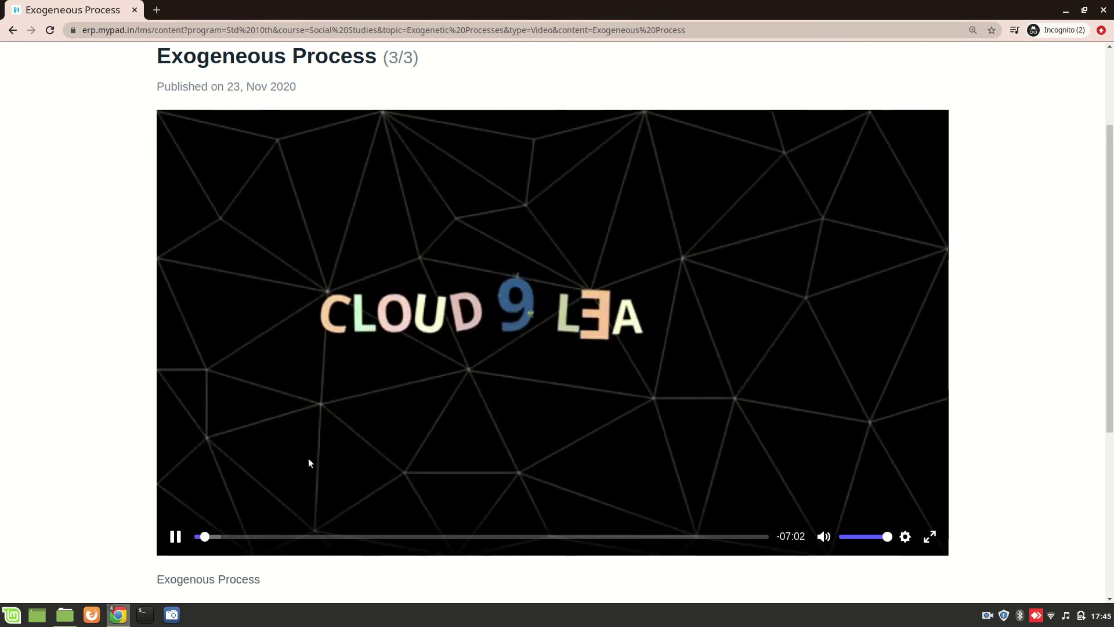
left_click(230, 537)
left_click_drag(230, 539, 241, 538)
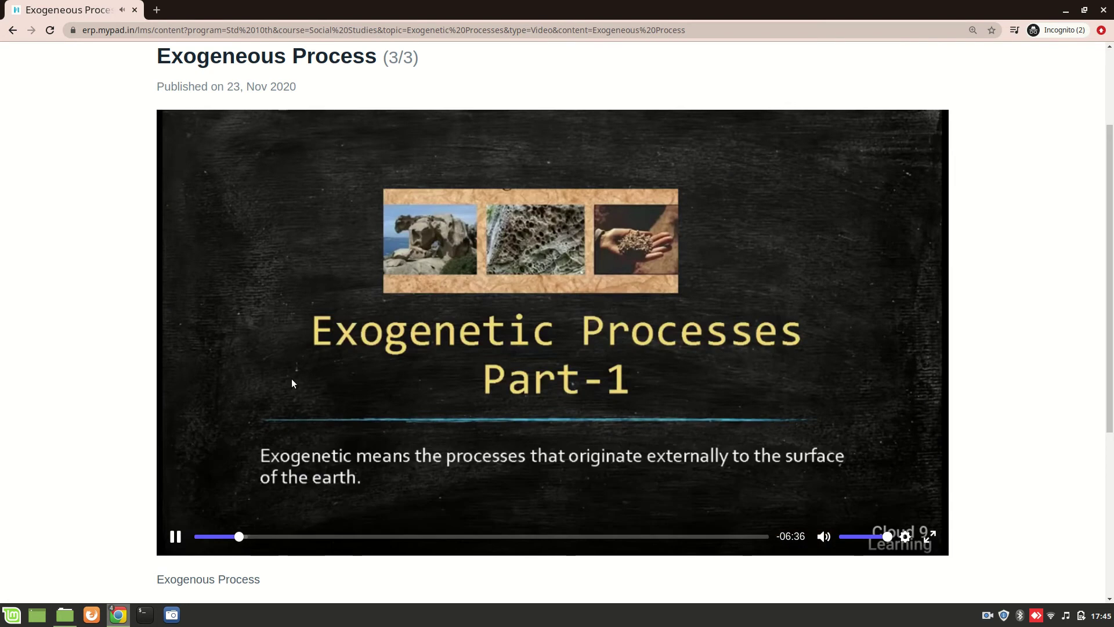
left_click(174, 536)
Go back through the Social Studies article to the Exogenetic Processes topic page
scroll(108, 397, "up", 3)
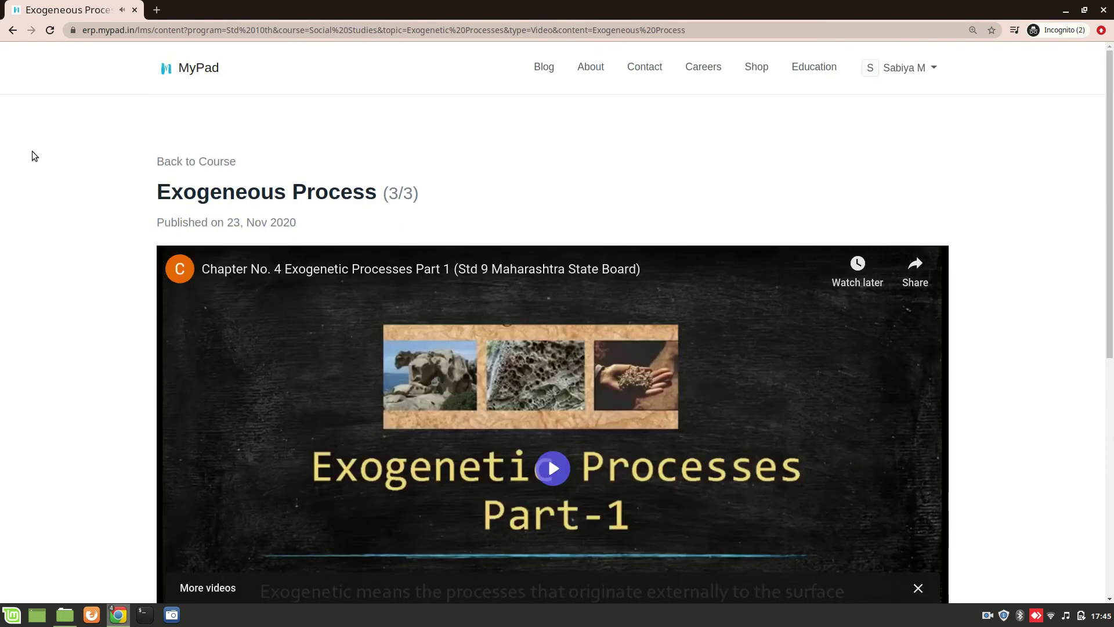
left_click(13, 30)
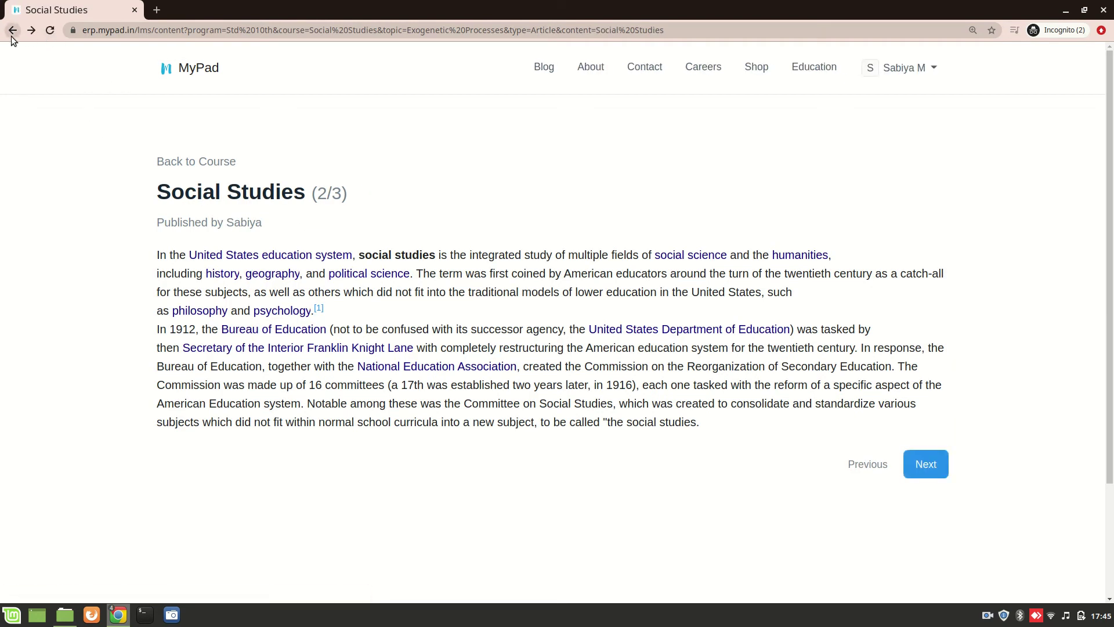
left_click(12, 33)
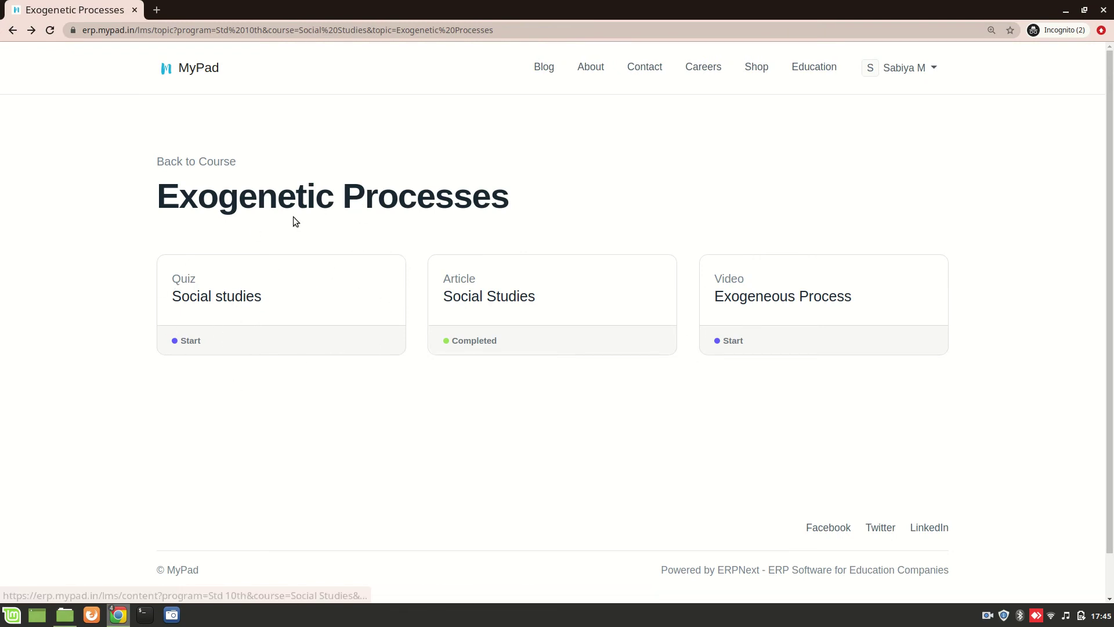
Return from the Article list to the Education workspace and open the Video list
key("alt+Tab")
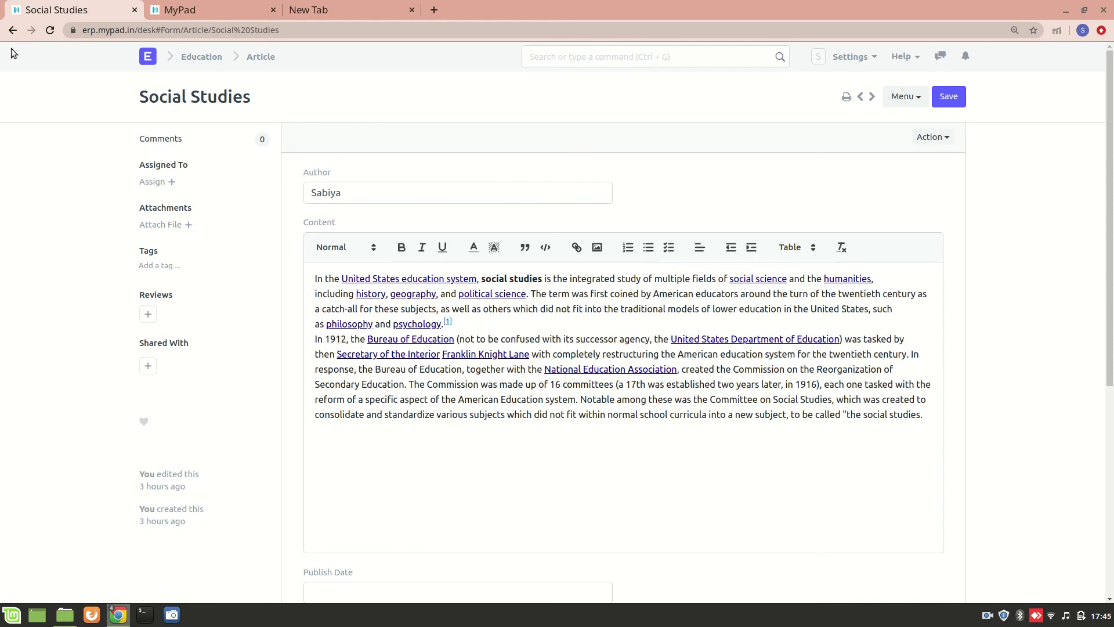
left_click(13, 30)
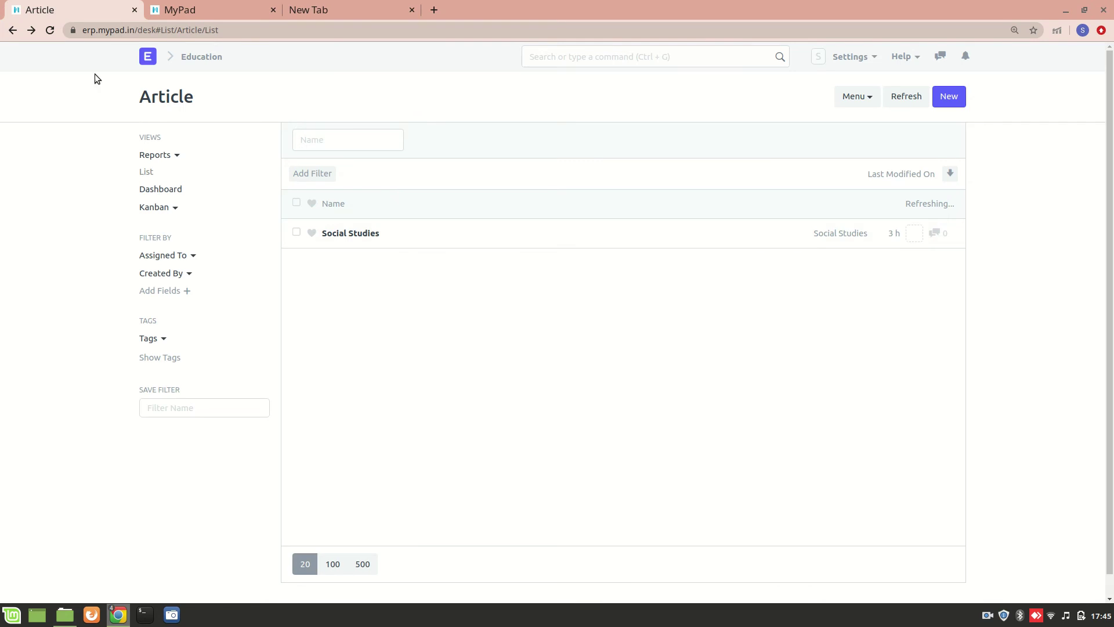
left_click(12, 29)
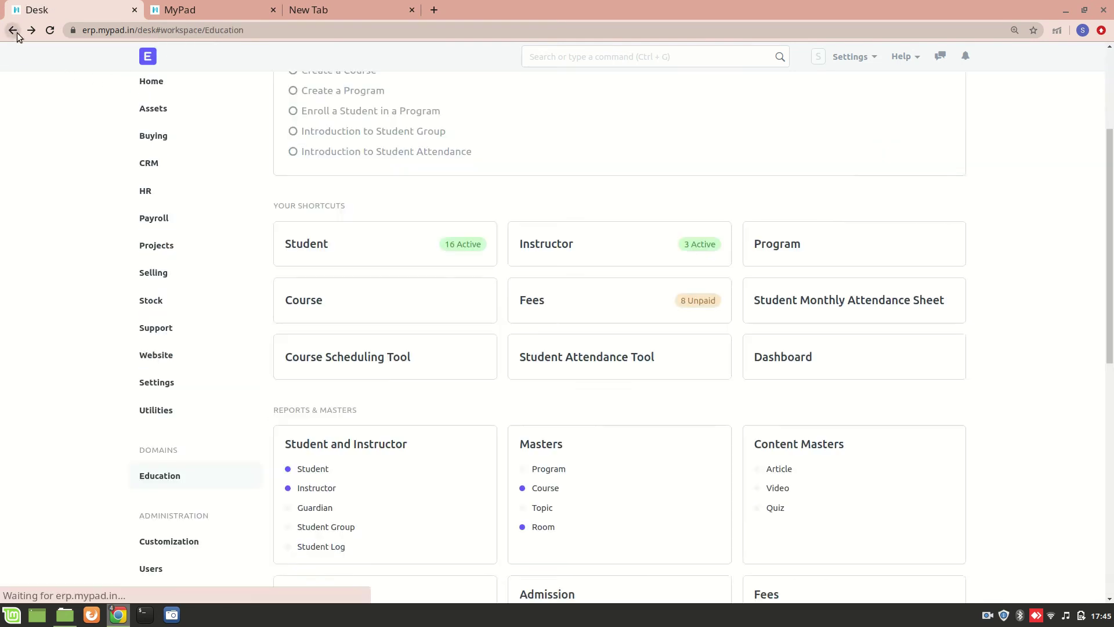
scroll(789, 450, "down", 6)
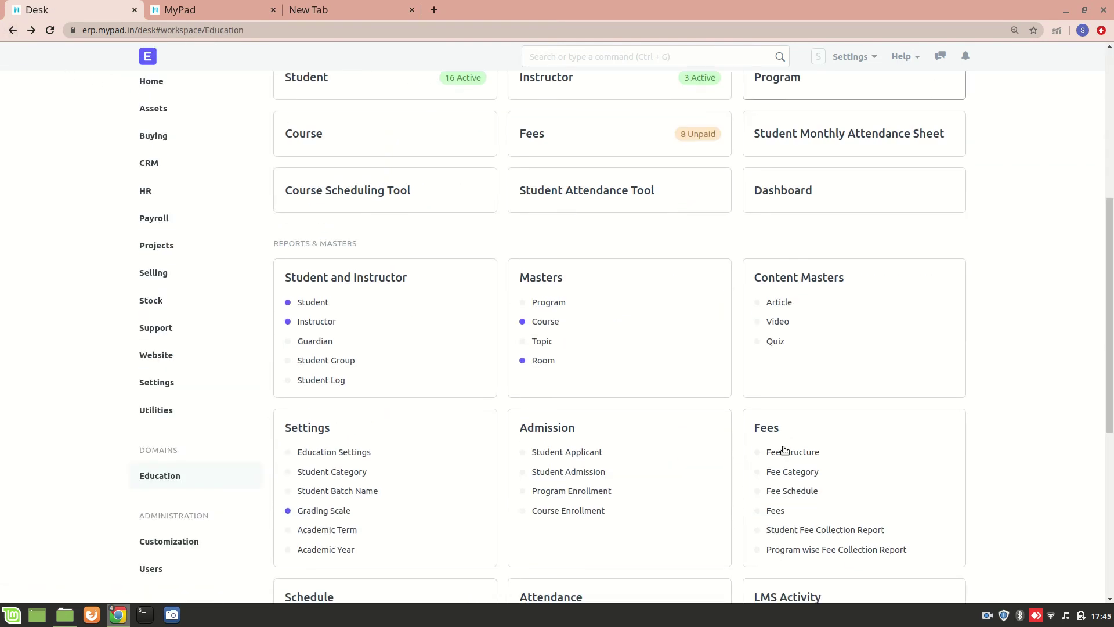
left_click(779, 326)
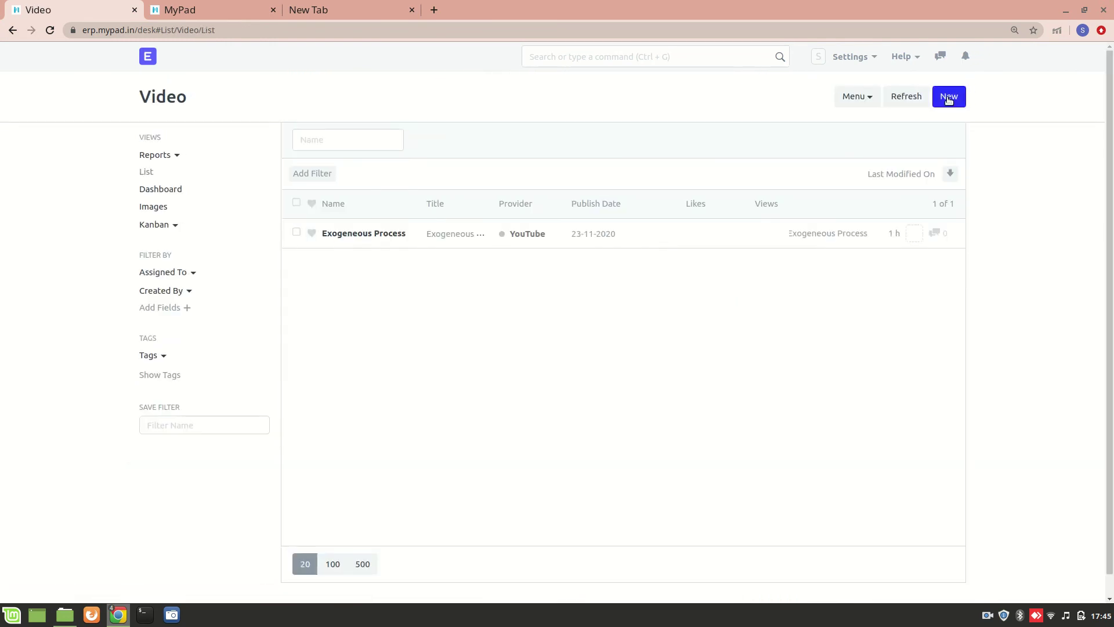
Start and abandon a new video, then open the Exogeneous Process video record
left_click(949, 97)
left_click(443, 188)
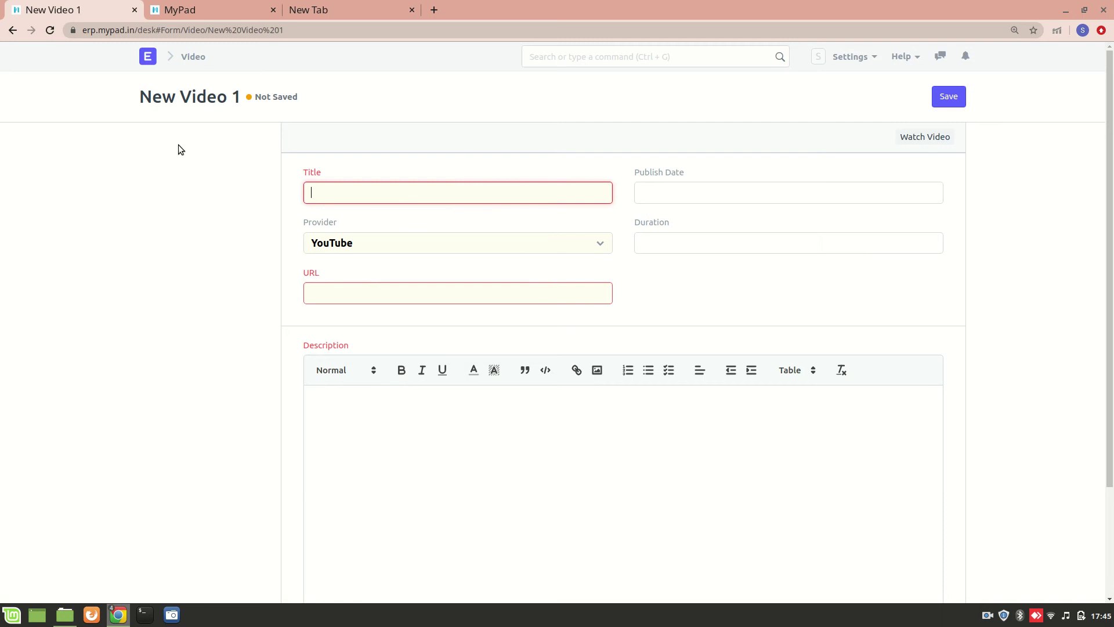
left_click(12, 30)
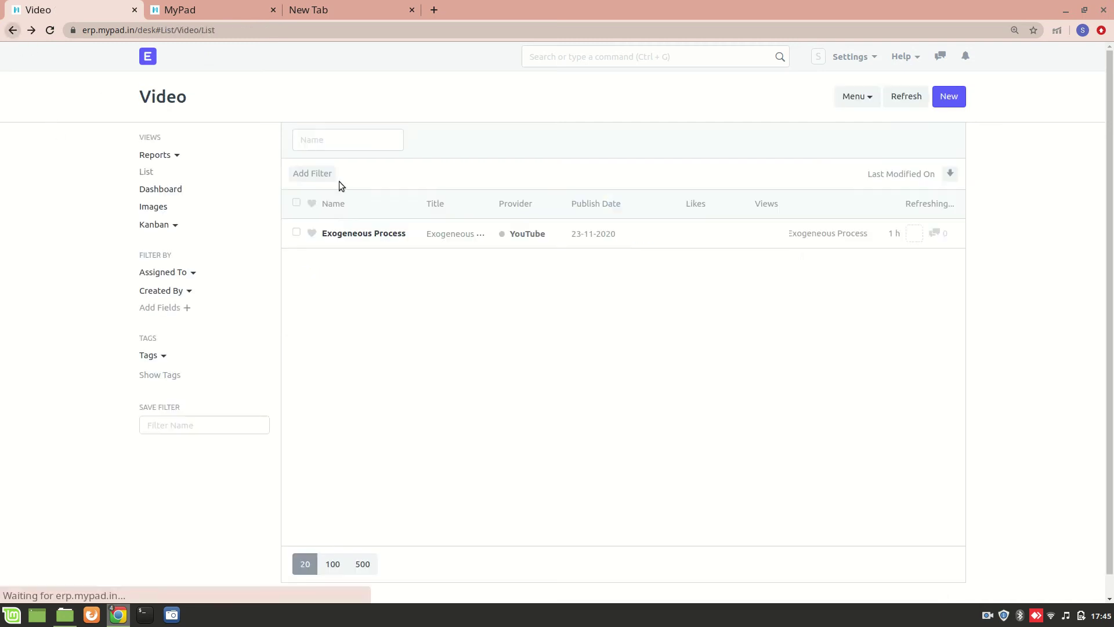
left_click(390, 233)
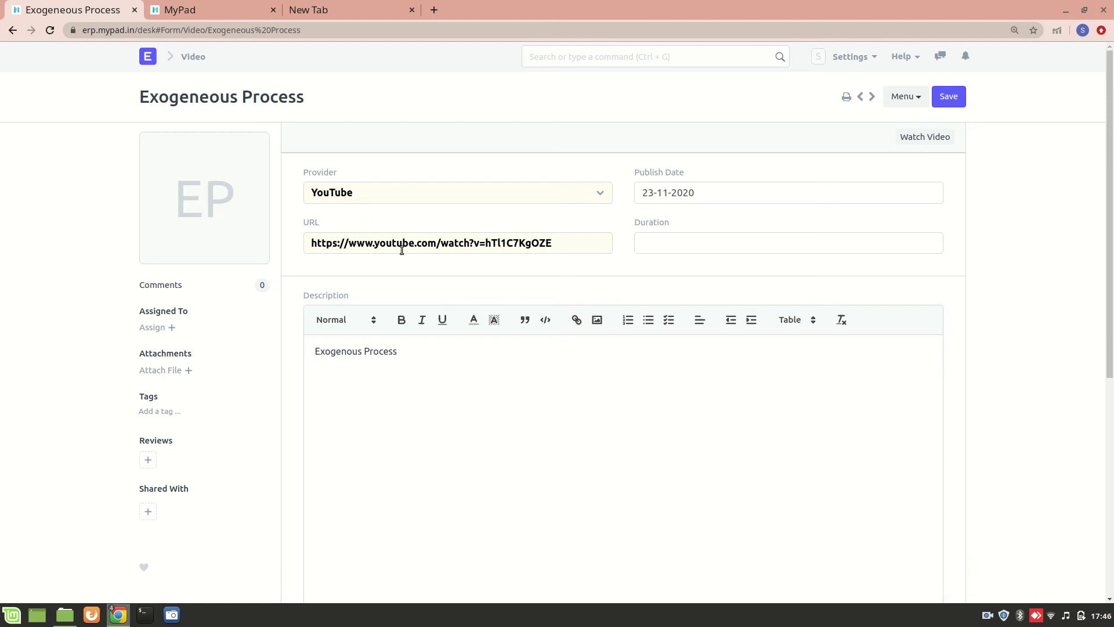
View the Exogeneous Process video page in the MyPad portal
key("alt+Tab")
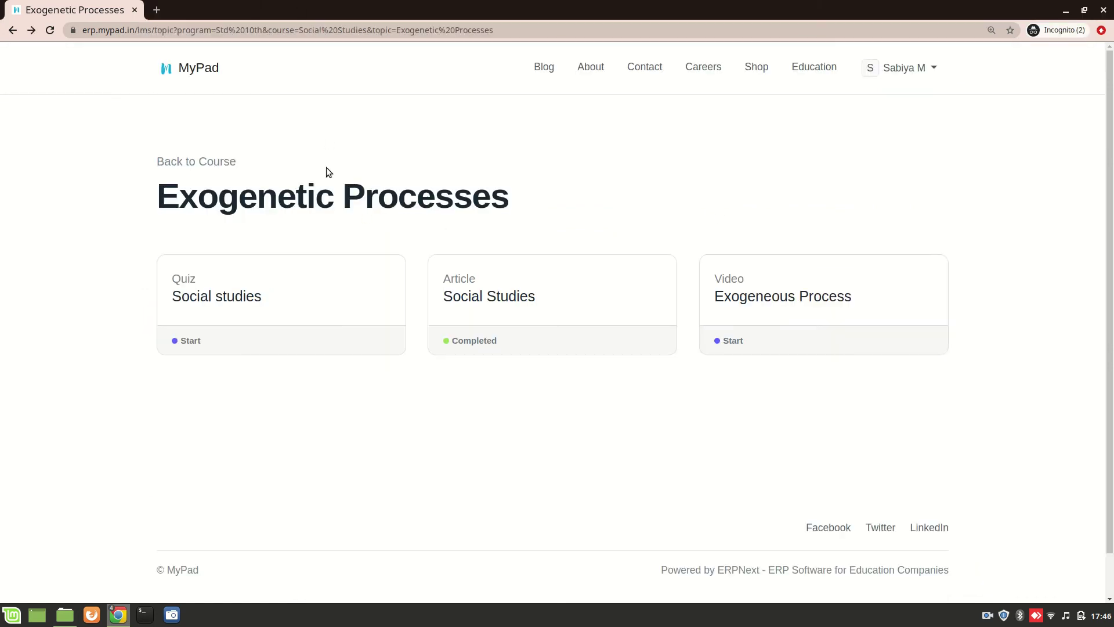
left_click(752, 327)
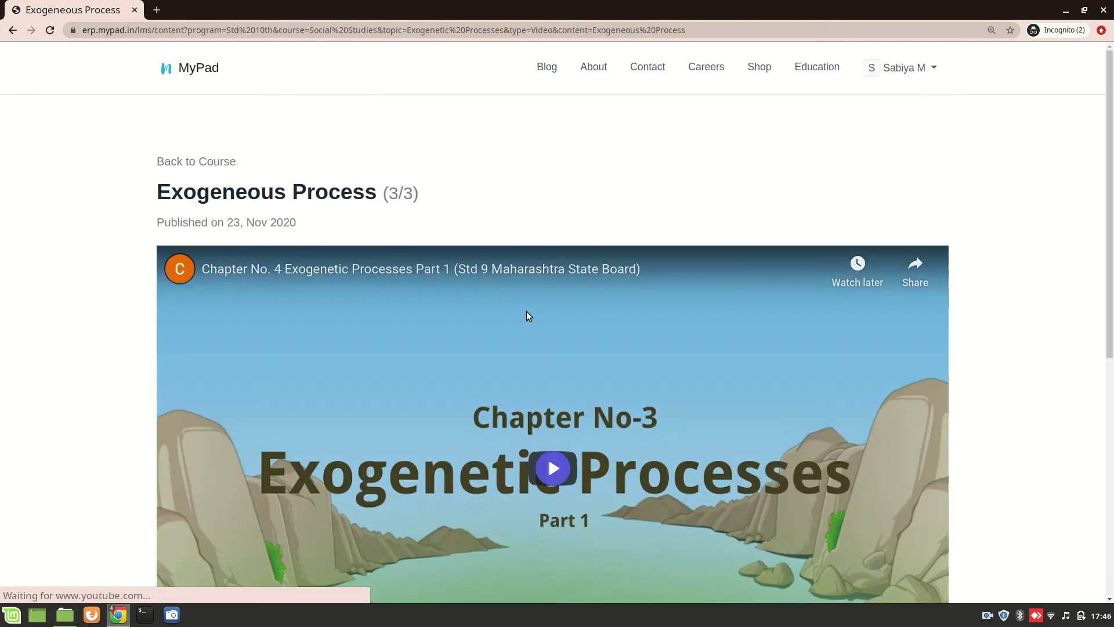
scroll(527, 311, "down", 4)
Set the video's duration to 7 minutes and save, dismissing the server error
key("alt+Tab")
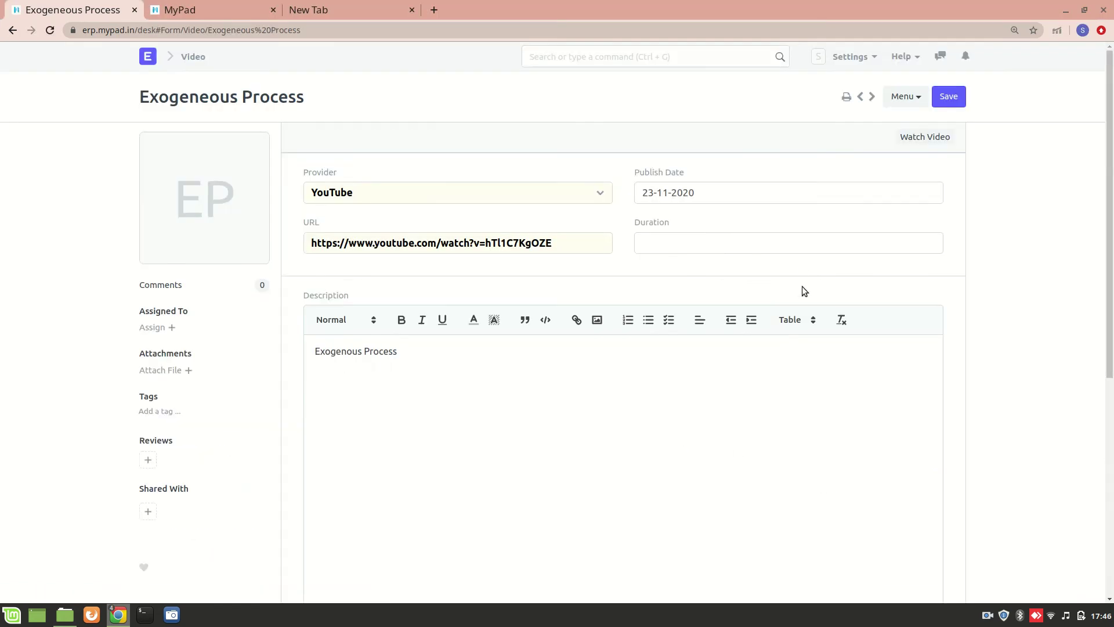
left_click(716, 245)
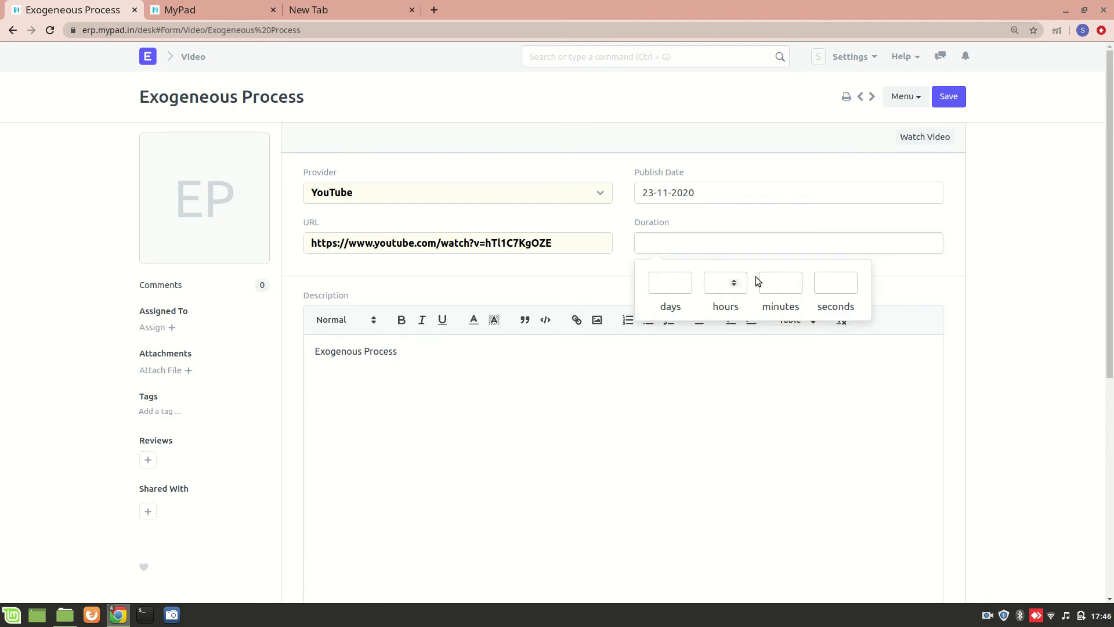
left_click(788, 288)
type("7")
left_click(821, 287)
left_click(958, 103)
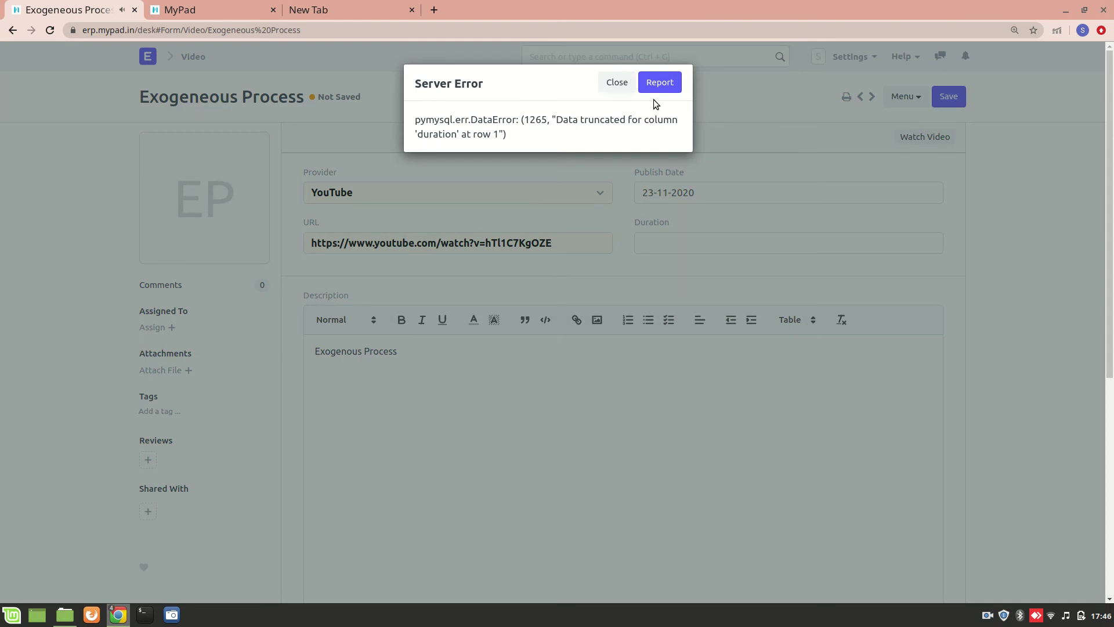
left_click(617, 82)
Re-enter 7 minutes as the duration and save the video record
left_click(708, 234)
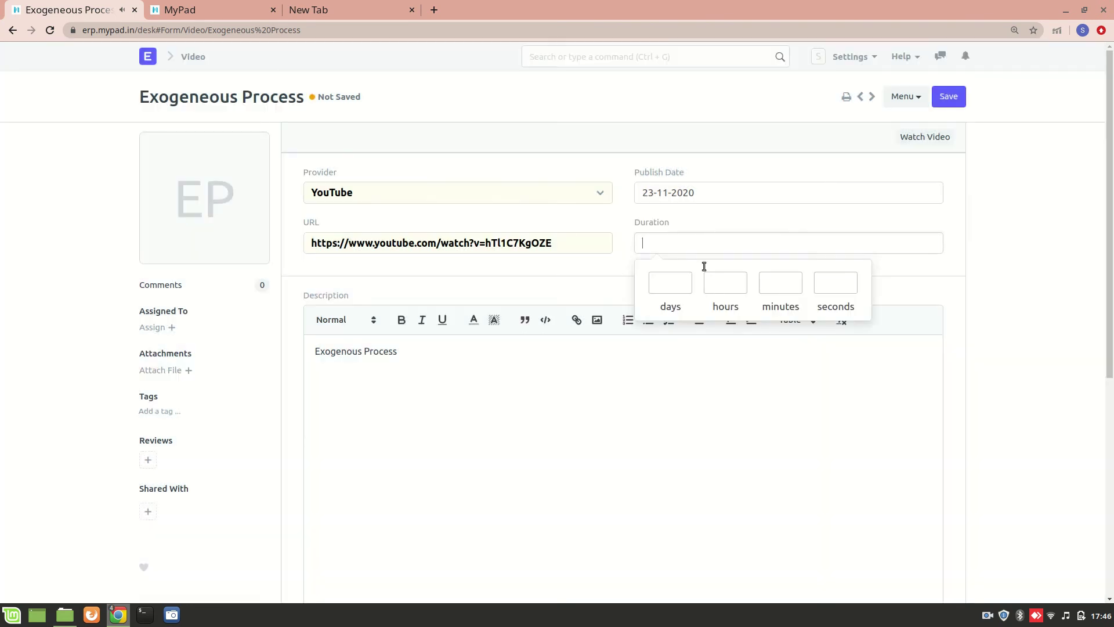
left_click(777, 282)
type("7")
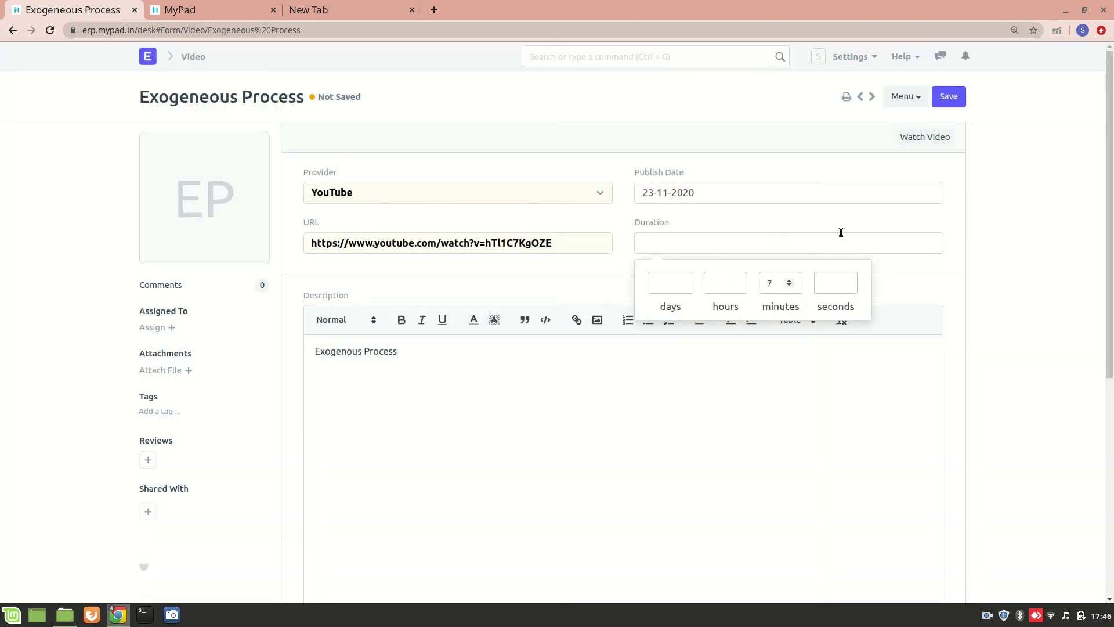
left_click(950, 98)
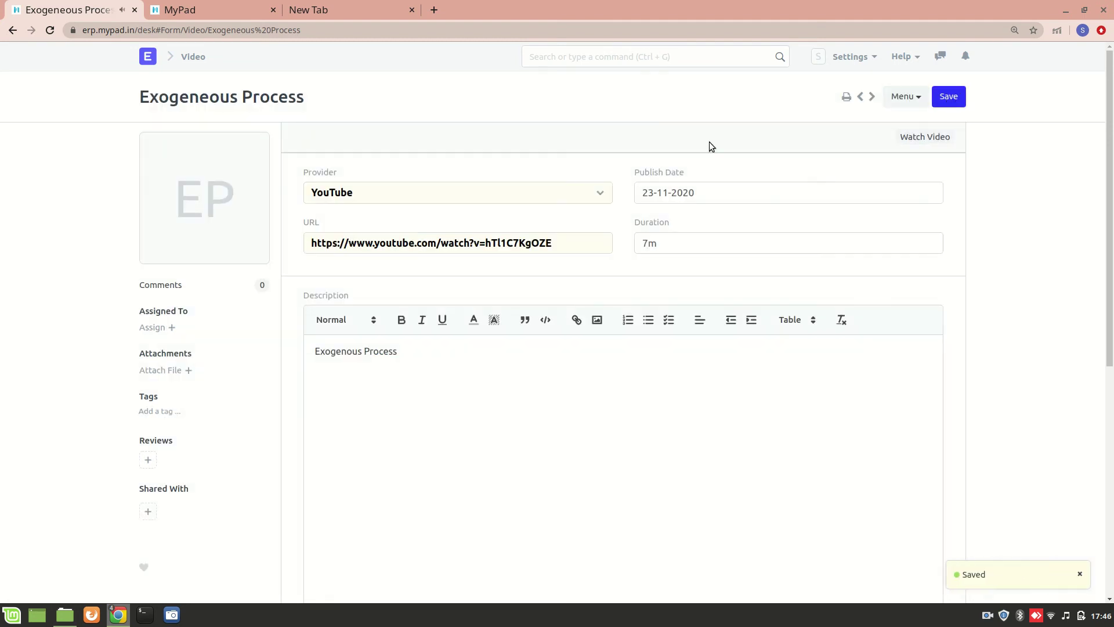
key("alt+Tab")
Reload the lesson page in the MyPad portal and go back to the topic's content list
scroll(174, 281, "up", 4)
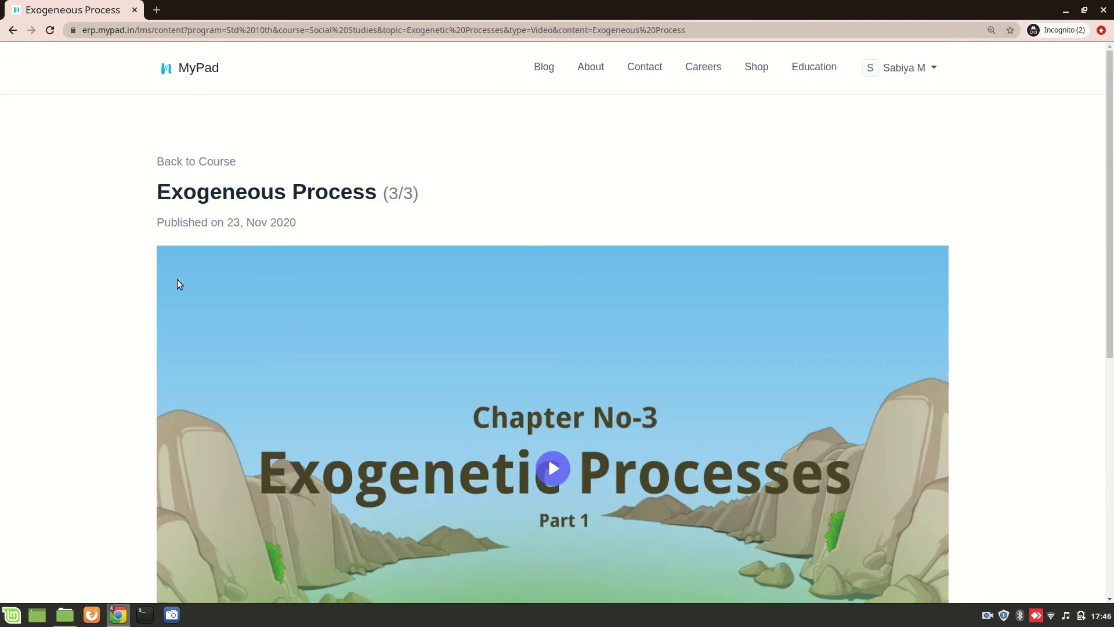
key("ctrl+r")
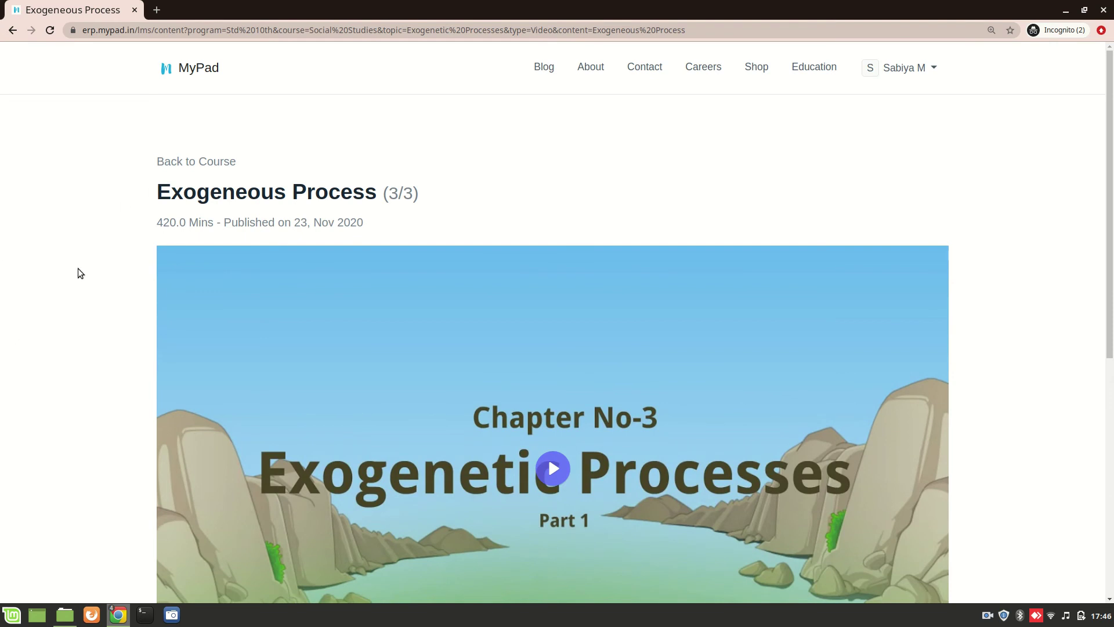
scroll(78, 268, "down", 3)
scroll(78, 268, "down", 1)
left_click(8, 30)
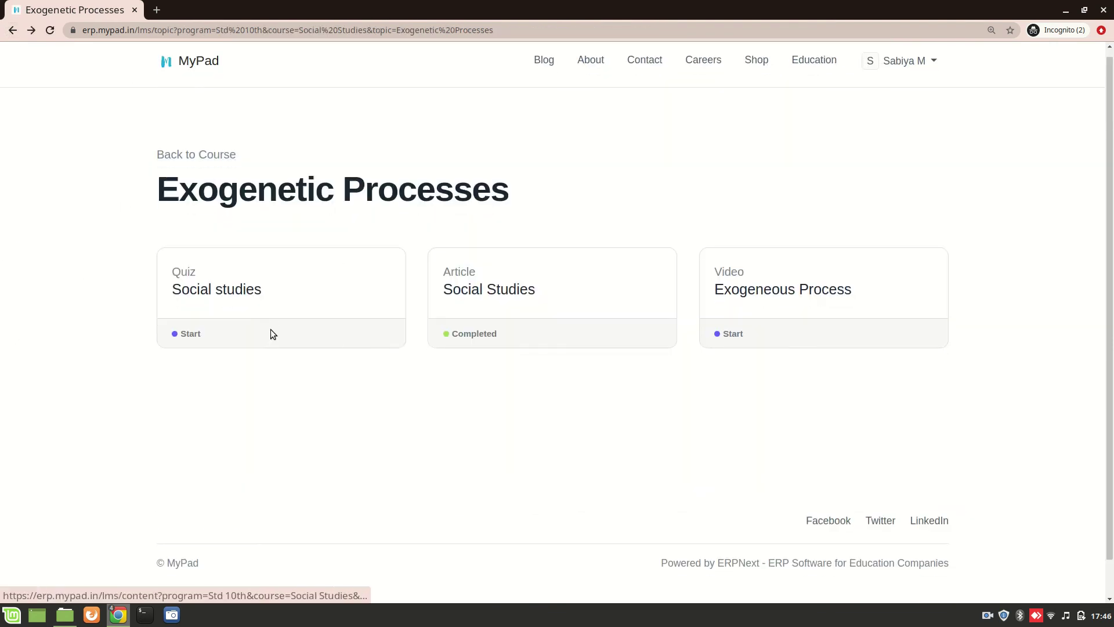
Return ERPNext to the Education workspace, then reopen the Exogeneous Process lesson showing 420.0 Mins
key("alt+Tab")
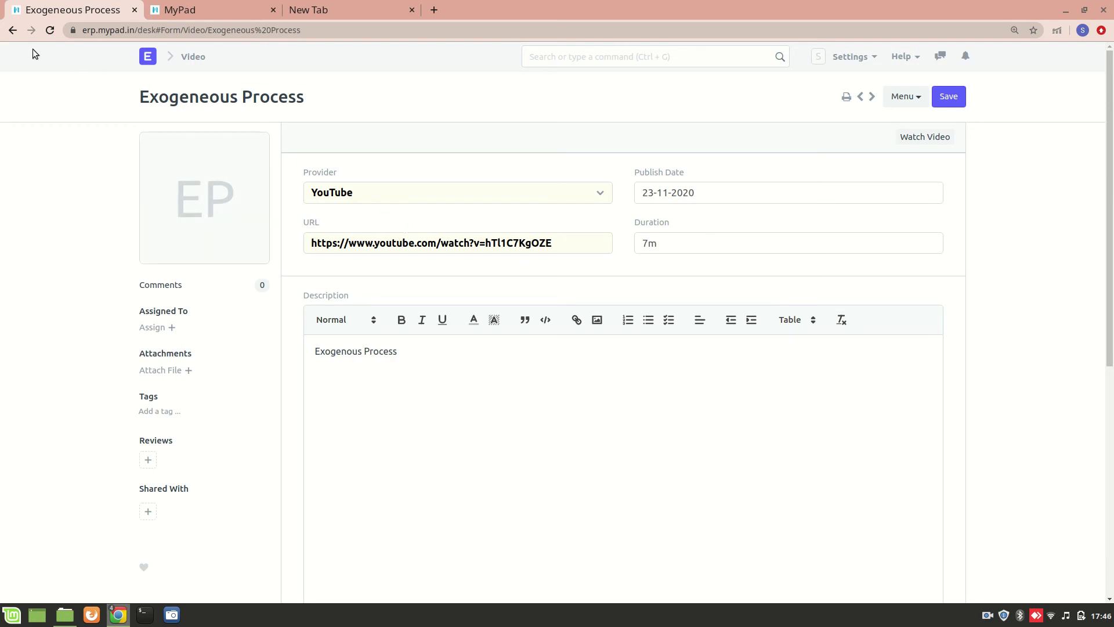
left_click(11, 32)
left_click(8, 35)
scroll(294, 259, "down", 5)
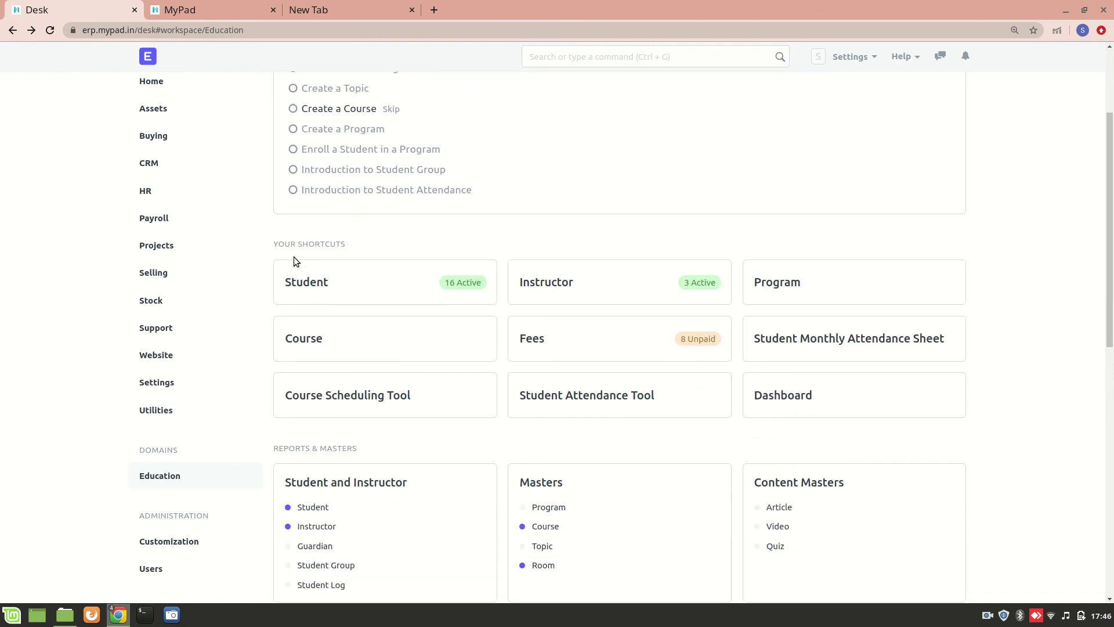
scroll(418, 343, "down", 3)
key("alt+Tab")
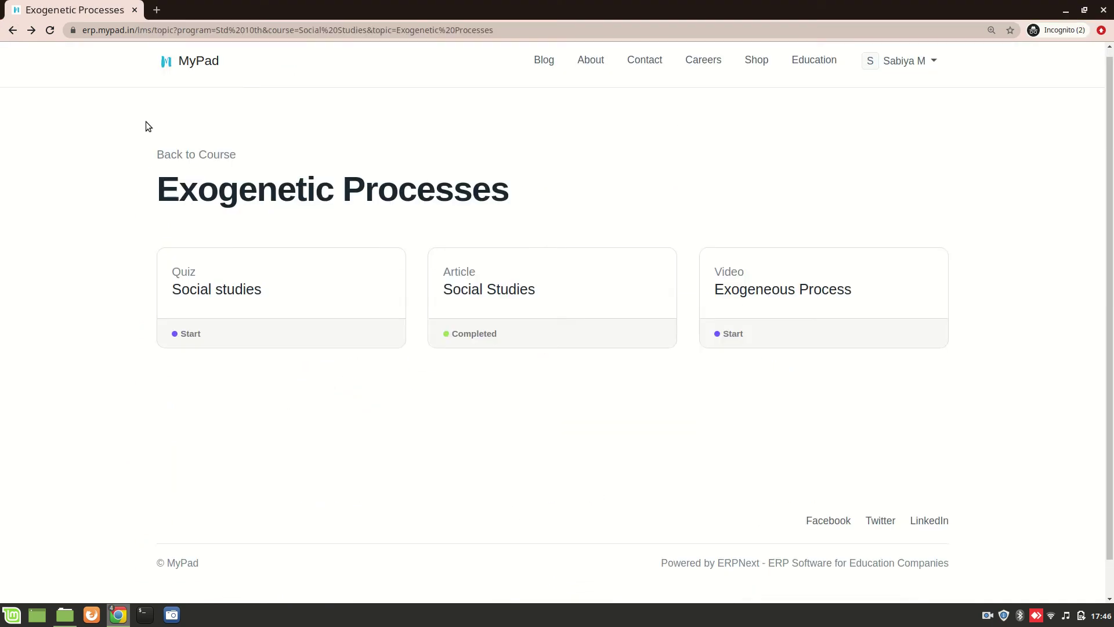
left_click(810, 310)
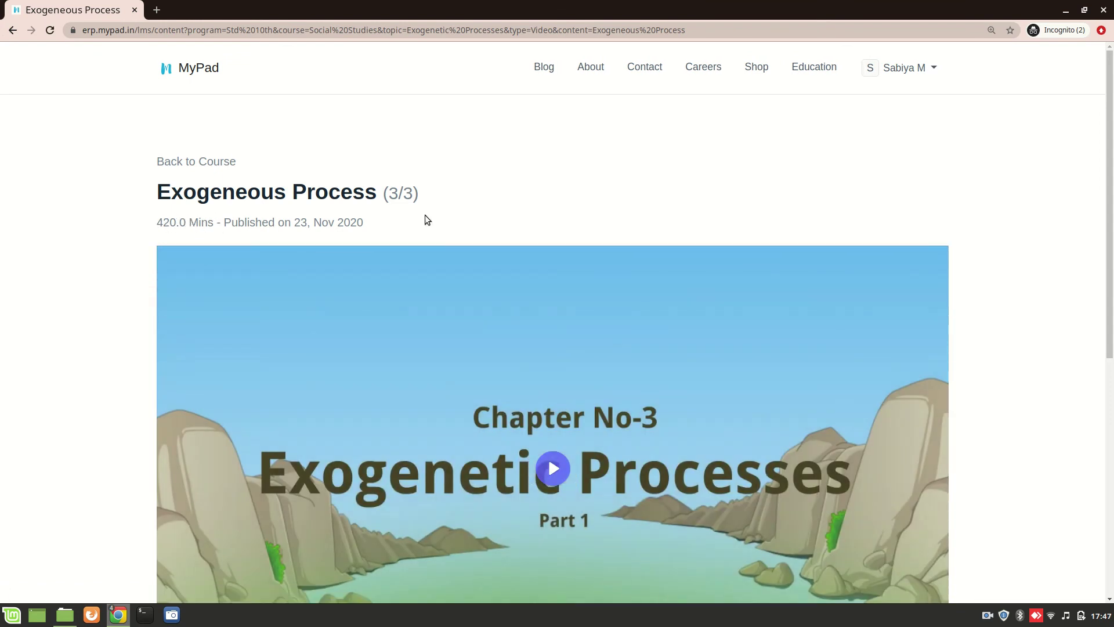
In ERPNext, open the Exogeneous Process record from the Video list
key("alt+Tab")
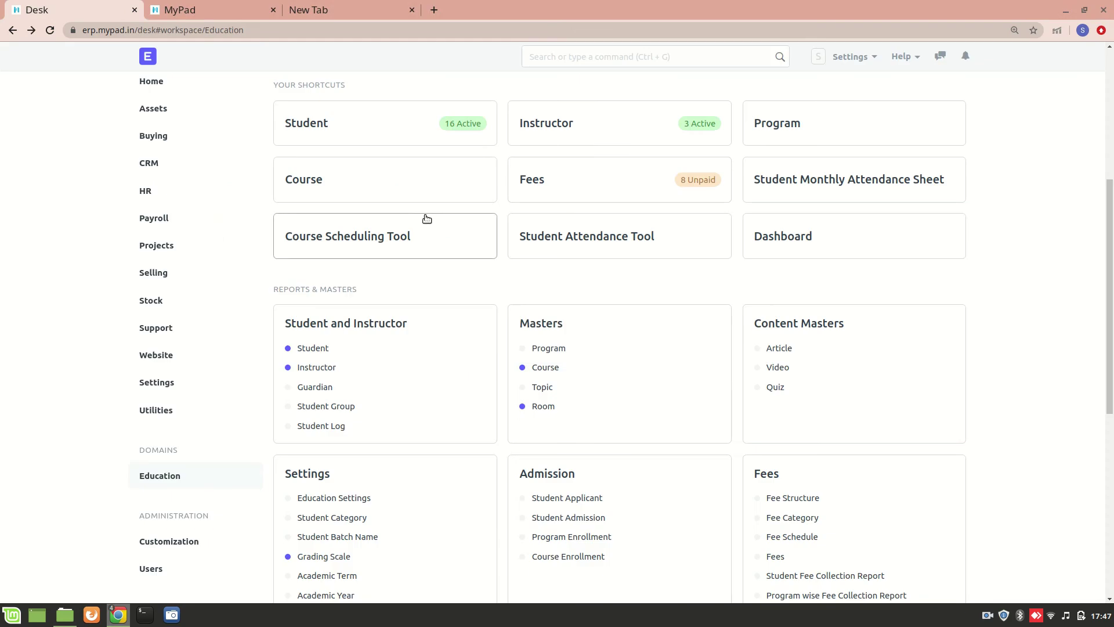
left_click(782, 371)
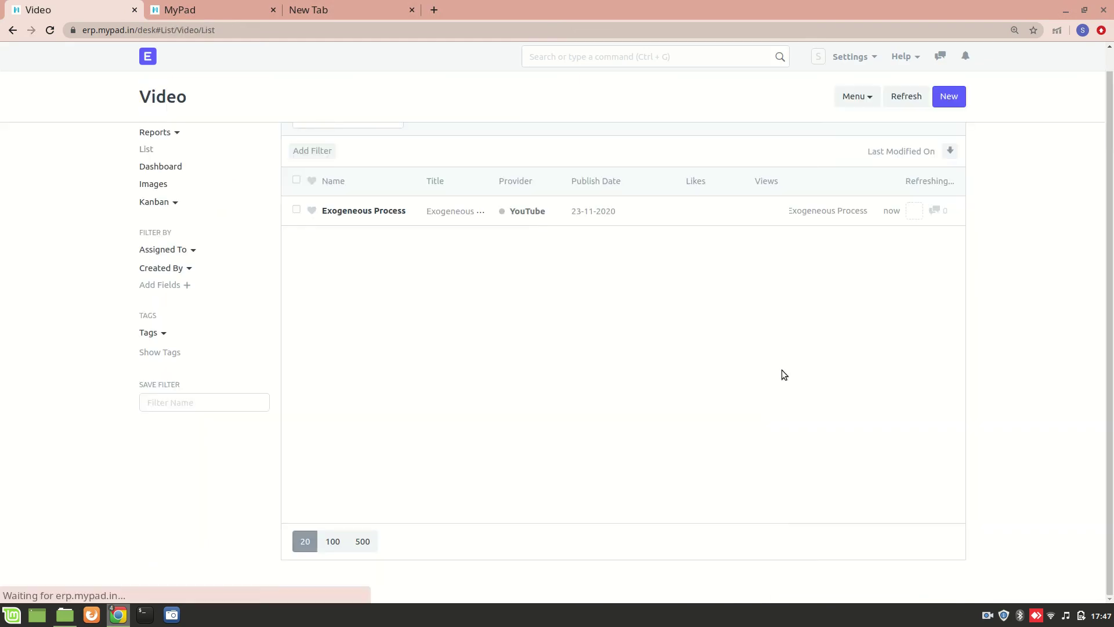
left_click(368, 211)
Set the video duration to 7m 7s, save, and reload the lesson to show 427.0 Mins
left_click(720, 247)
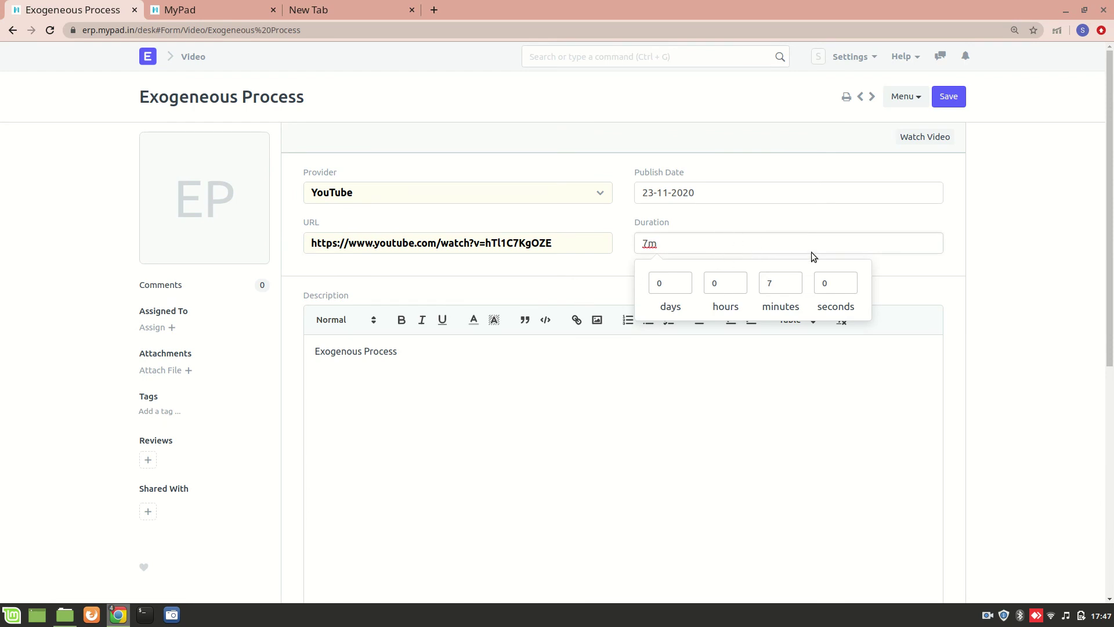
left_click(823, 283)
type("7")
left_click(941, 102)
key("alt+Tab")
key("F5")
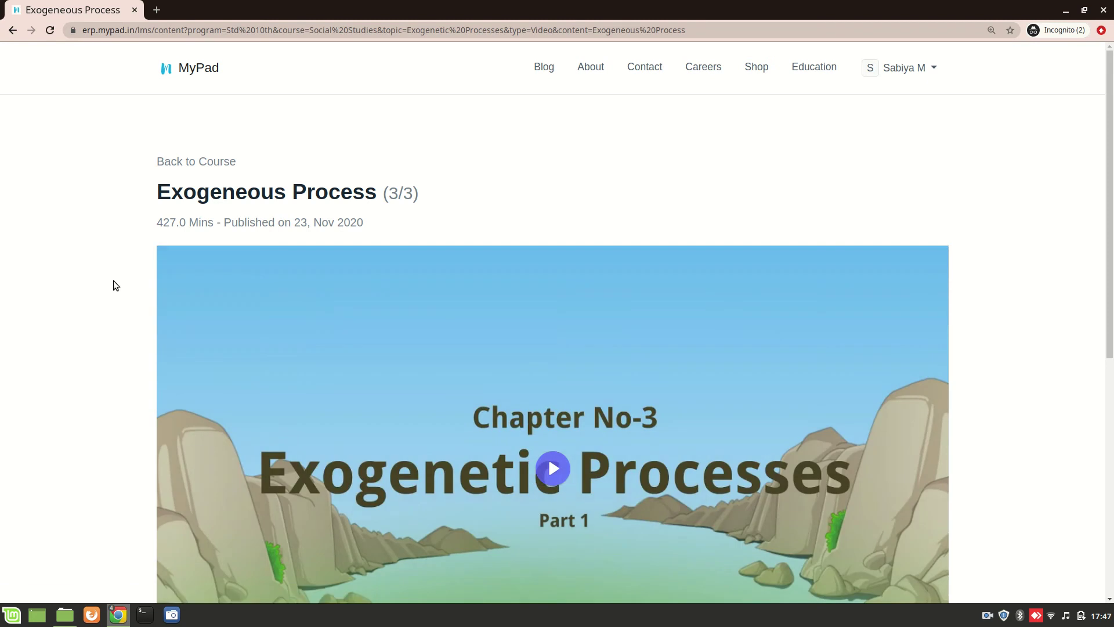
Go back from the video record to the Education workspace and open the Quiz list
scroll(113, 281, "down", 2)
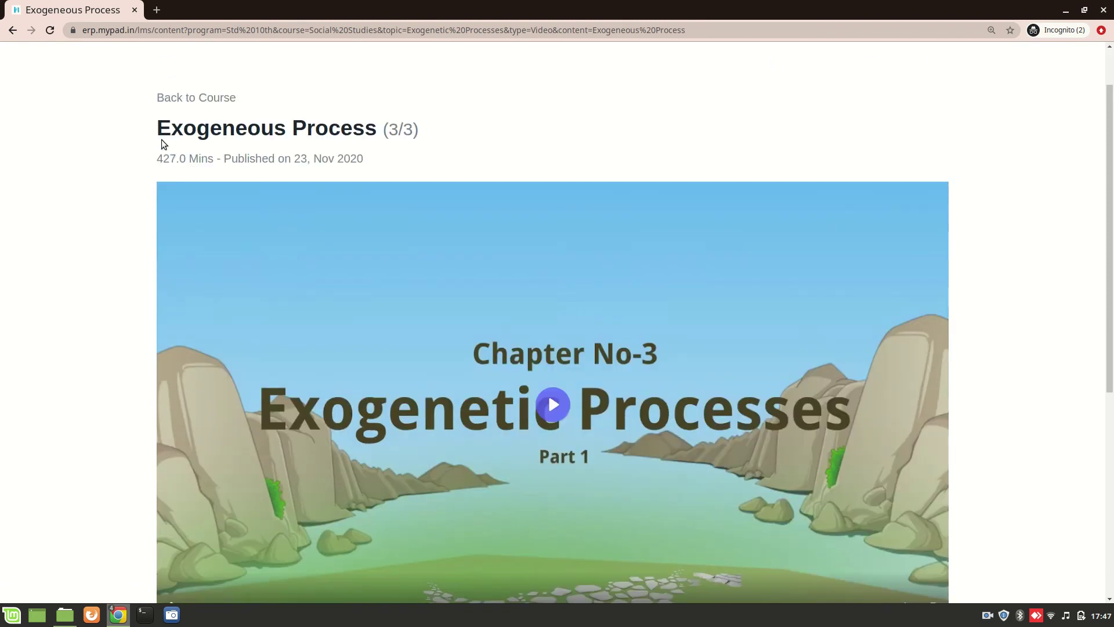
left_click(13, 30)
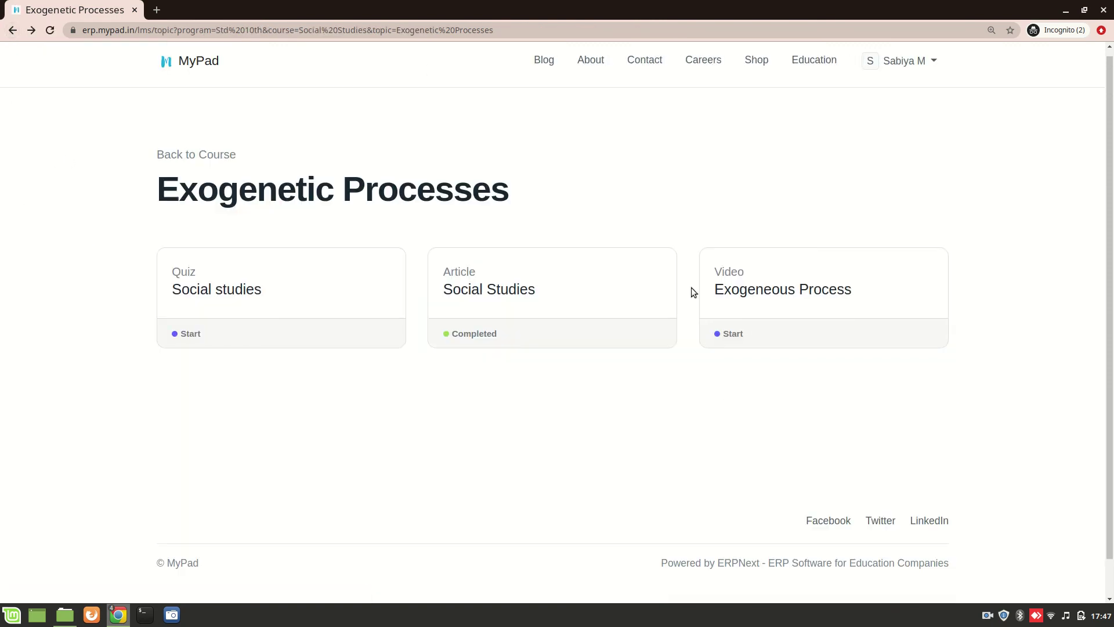
left_click(12, 30)
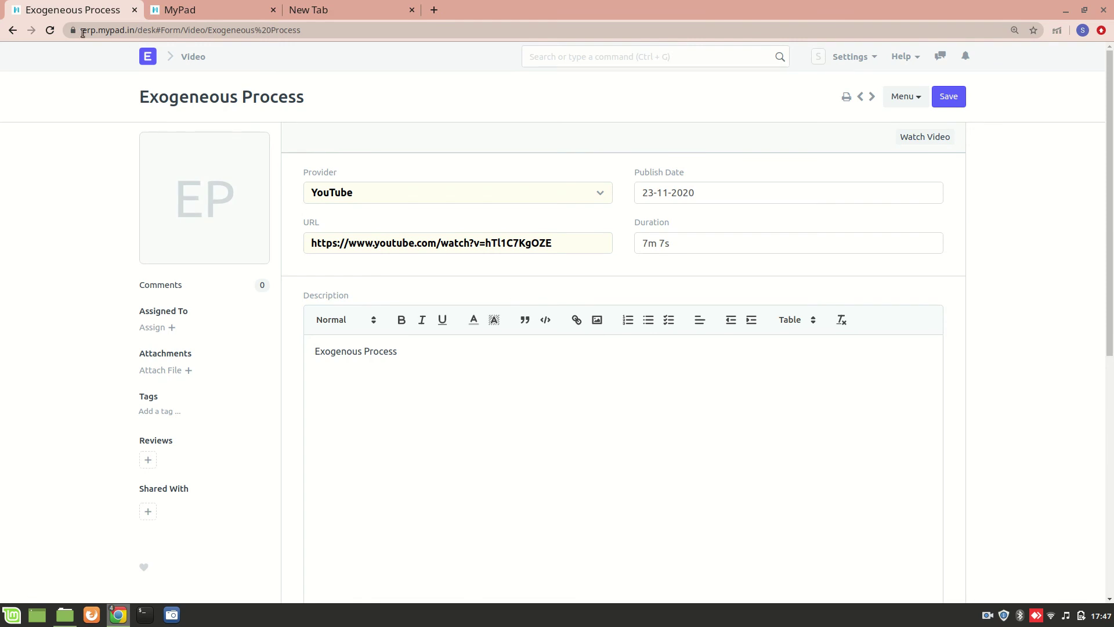
left_click(12, 31)
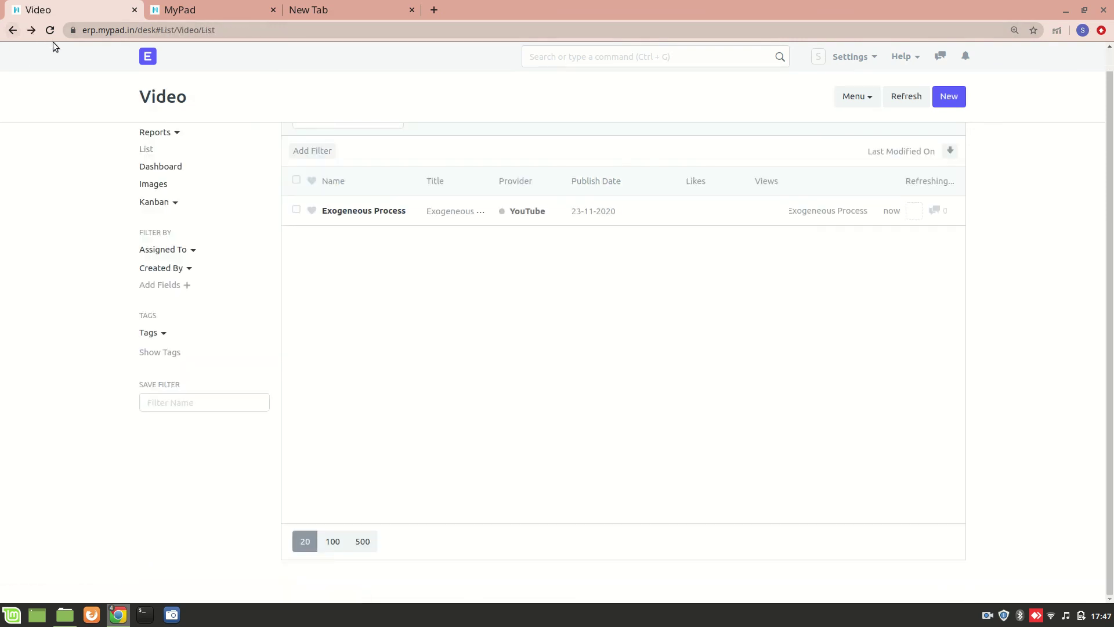
left_click(12, 31)
scroll(510, 380, "down", 6)
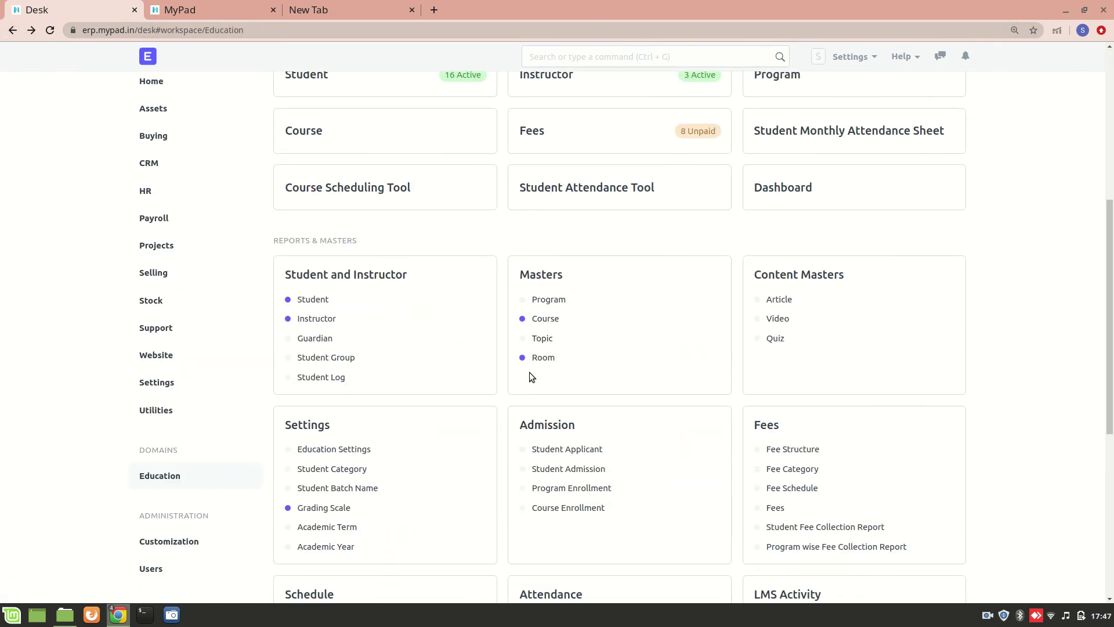
left_click(769, 338)
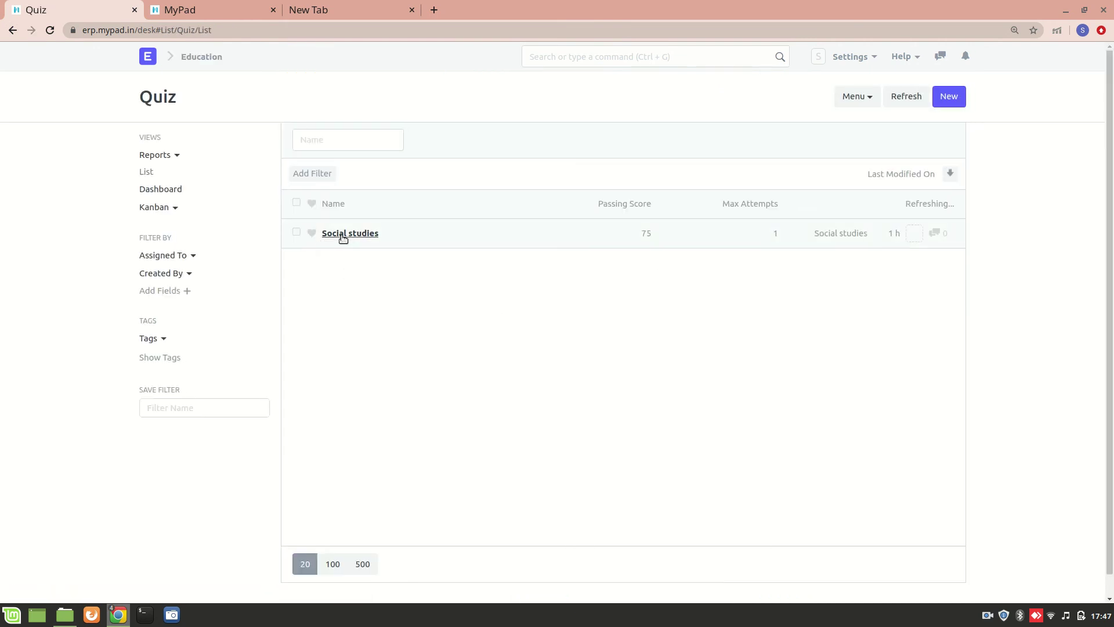
Open the Social studies quiz, add a question row, and open the linked QUESTION-00222
left_click(349, 234)
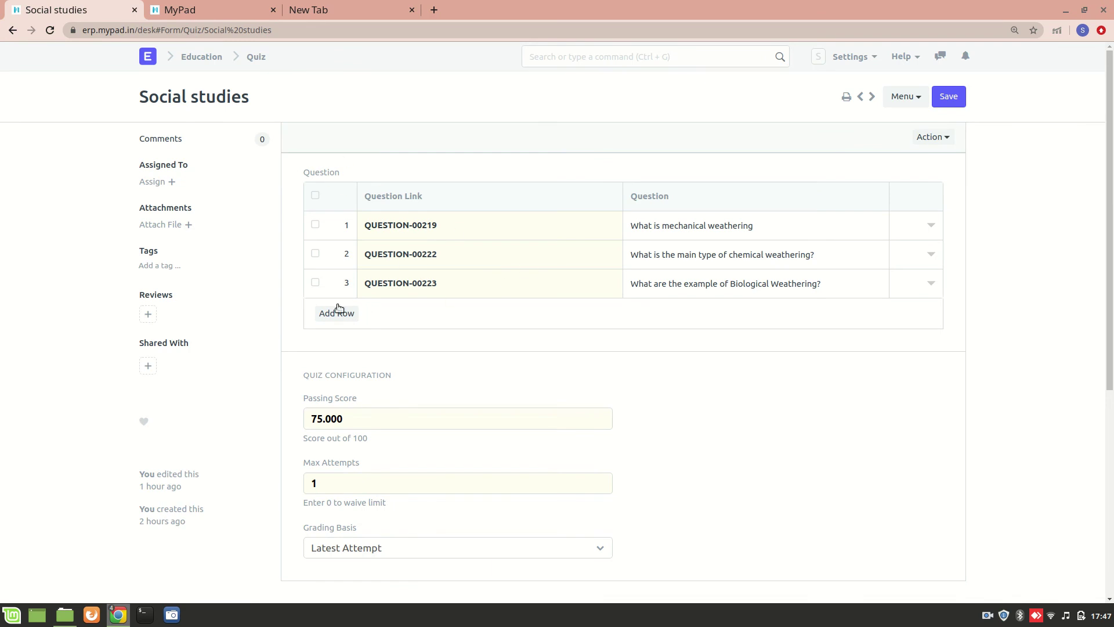
left_click(336, 313)
left_click(415, 320)
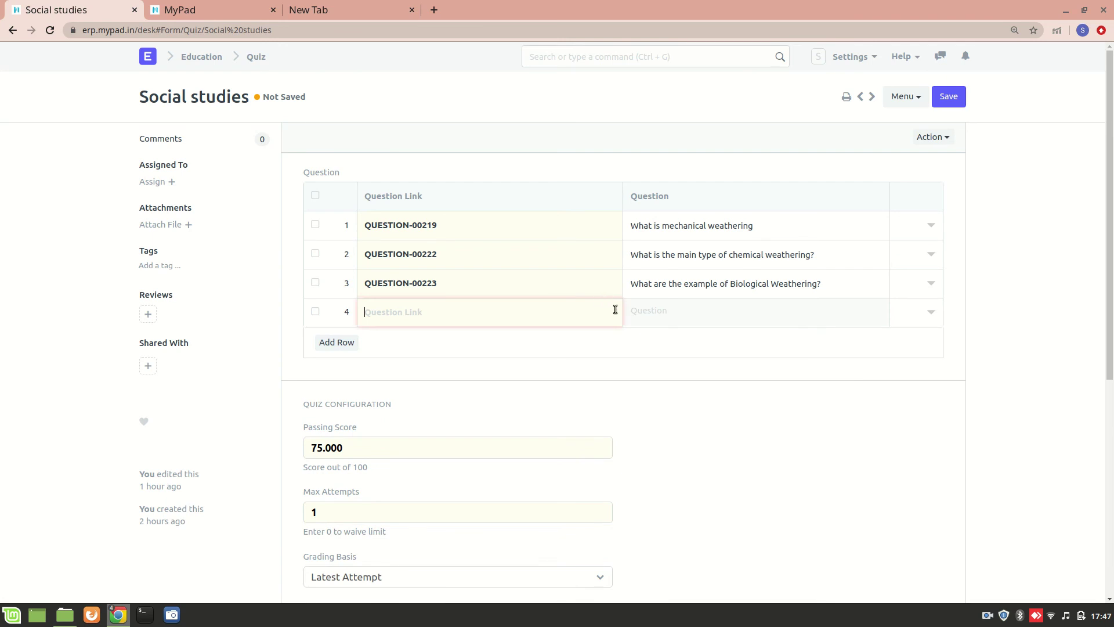
left_click(593, 263)
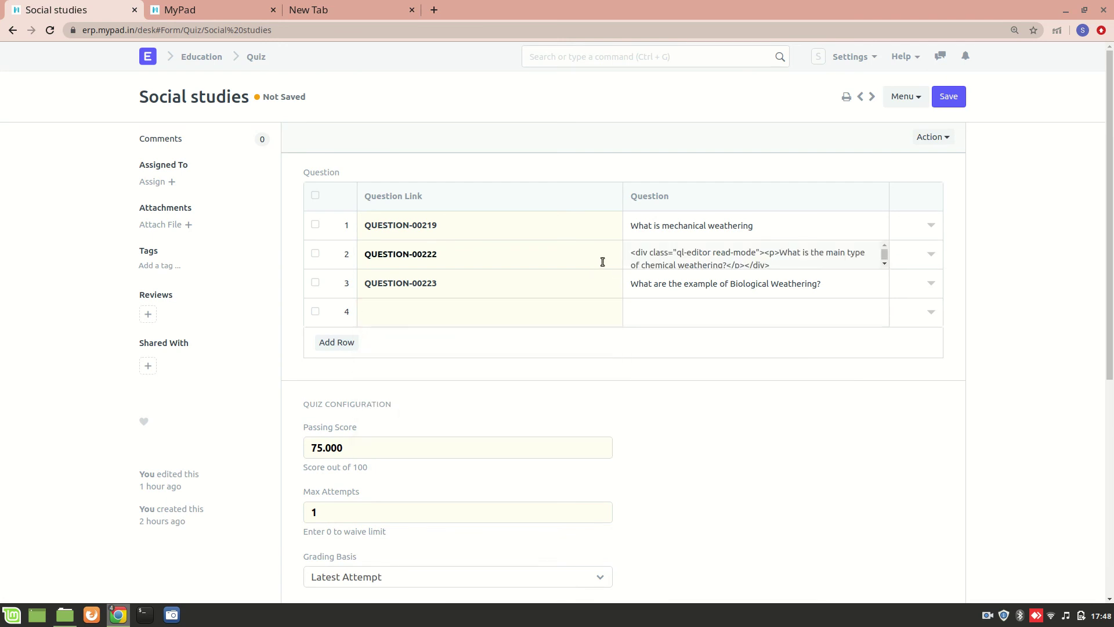
left_click(614, 255)
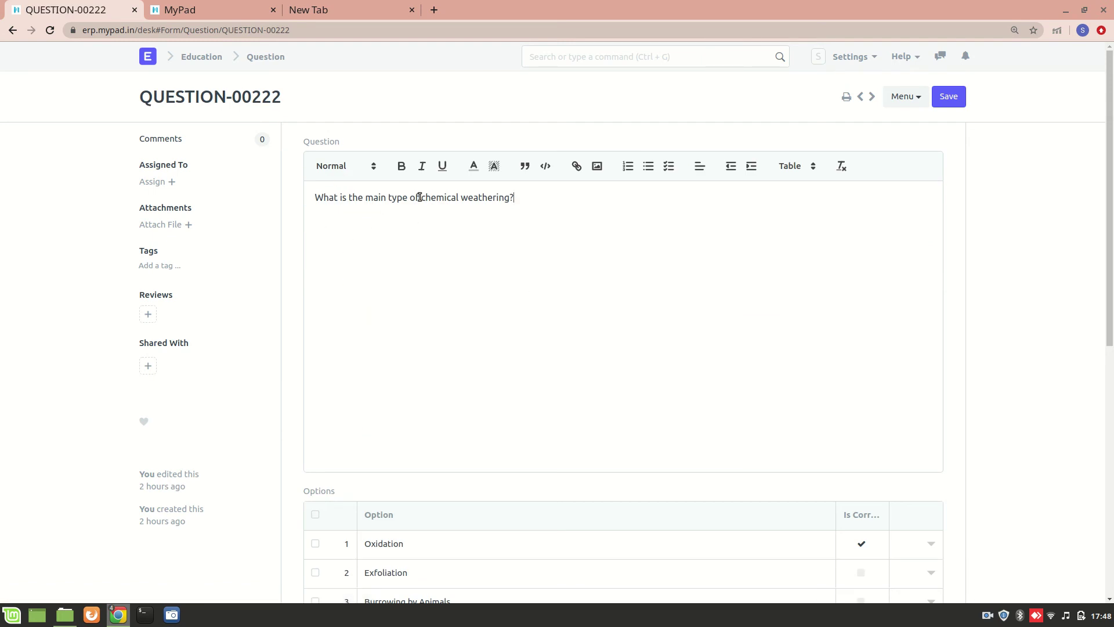
Mark Exfoliation as a correct answer on QUESTION-00222 and save
scroll(445, 289, "down", 4)
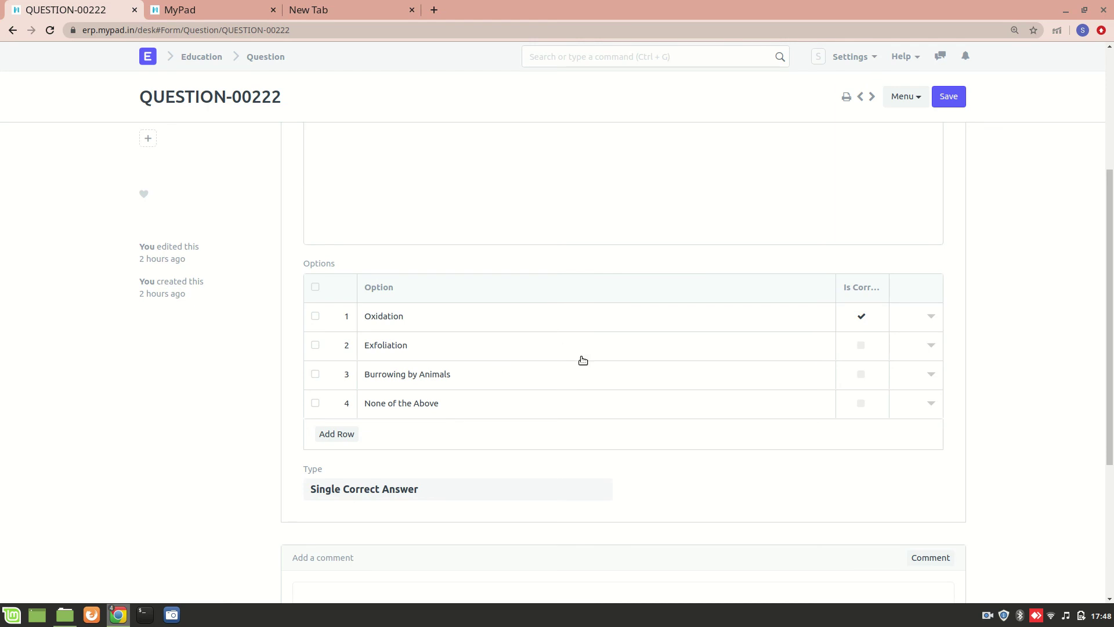
left_click(863, 348)
left_click(856, 347)
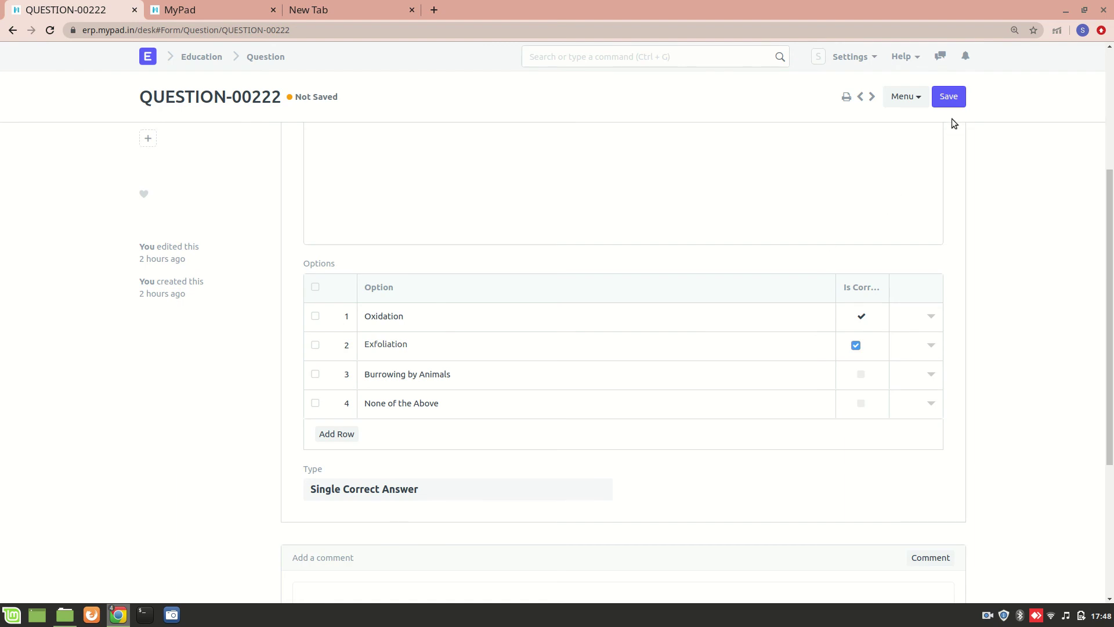
left_click(949, 98)
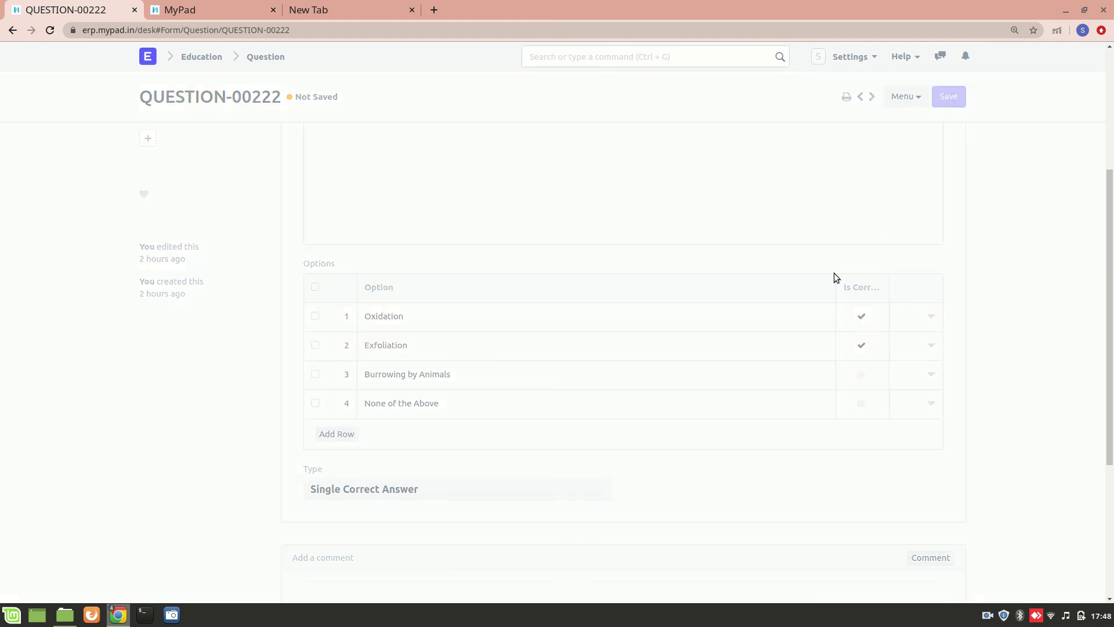
Unmark Exfoliation so only Oxidation is correct, save, and return to the Social studies quiz
left_click(860, 352)
left_click(856, 349)
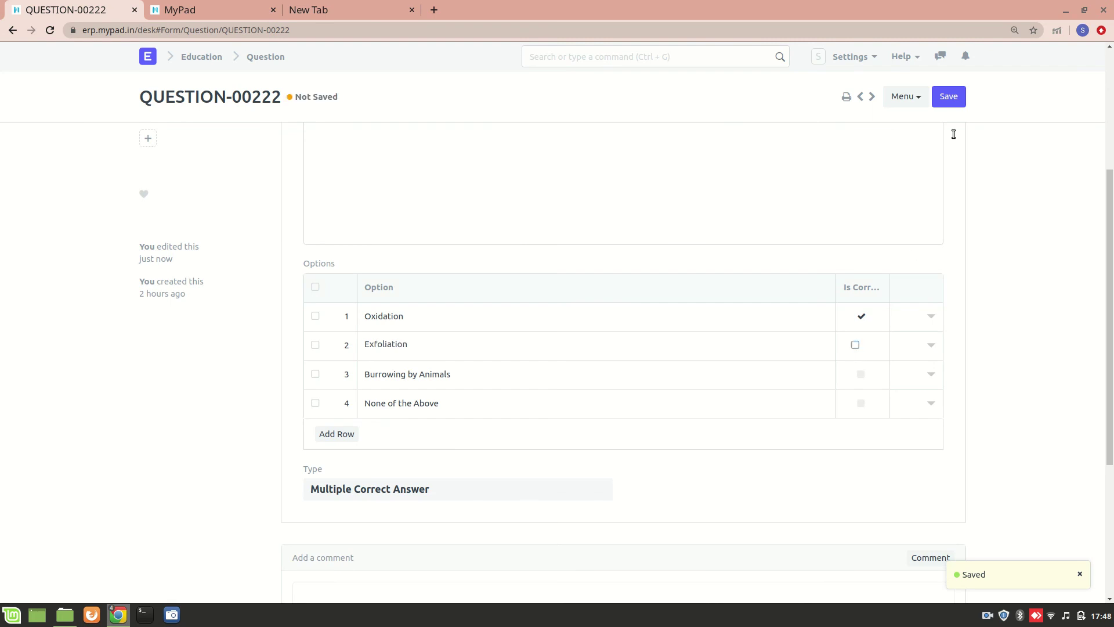
left_click(956, 100)
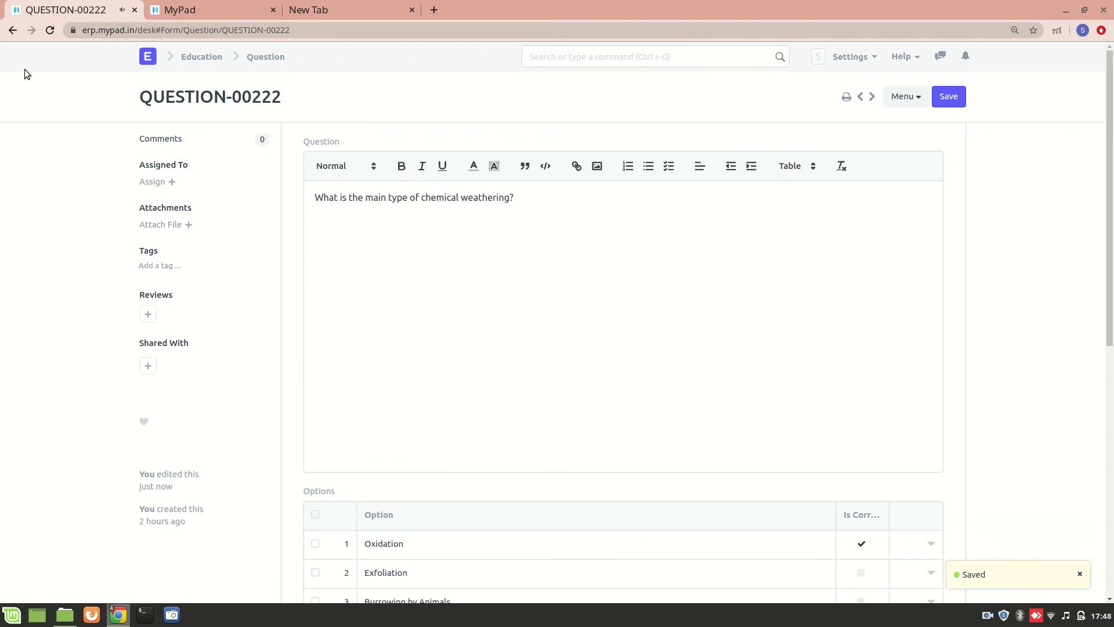
left_click(12, 30)
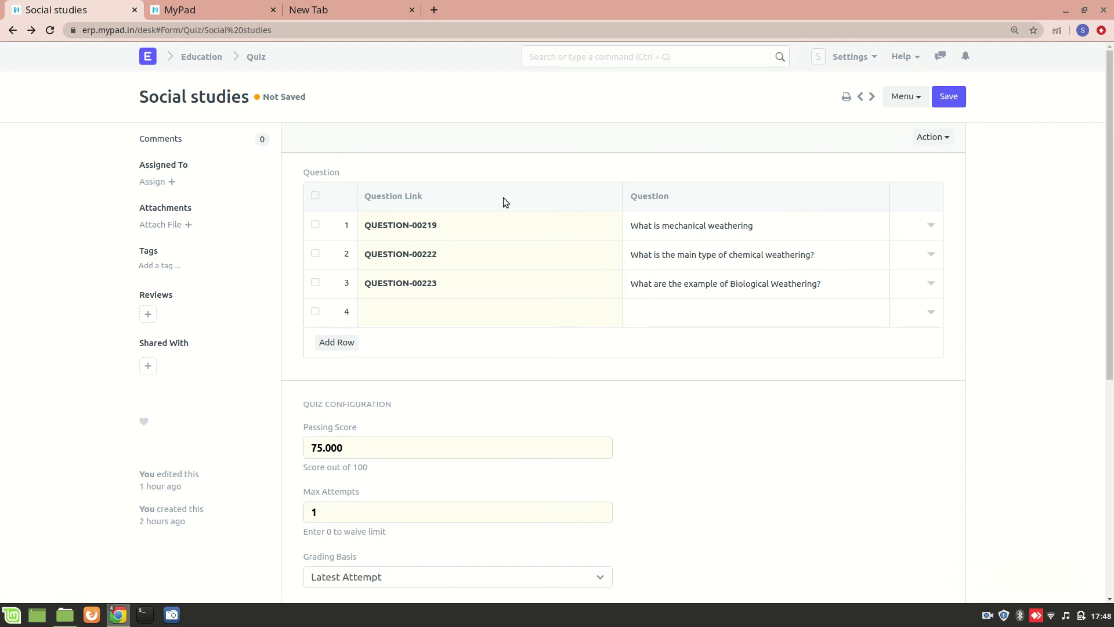
scroll(488, 394, "down", 3)
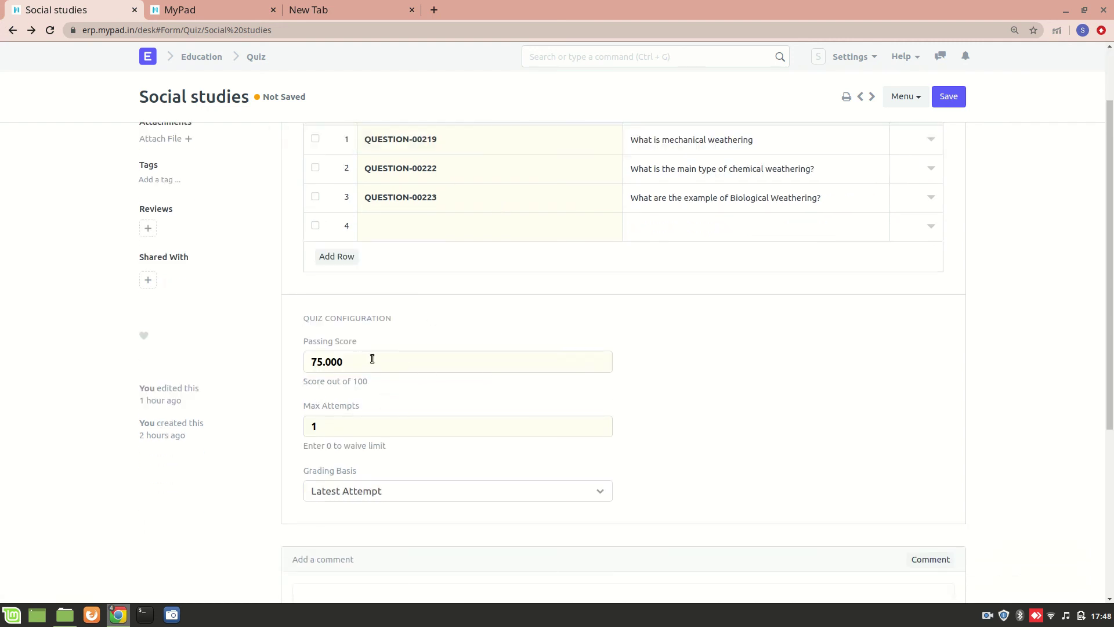
double_click(344, 428)
left_click(387, 412)
In the MyPad portal, open the Exogenetic Processes topic and its Social studies quiz
key("alt+Tab")
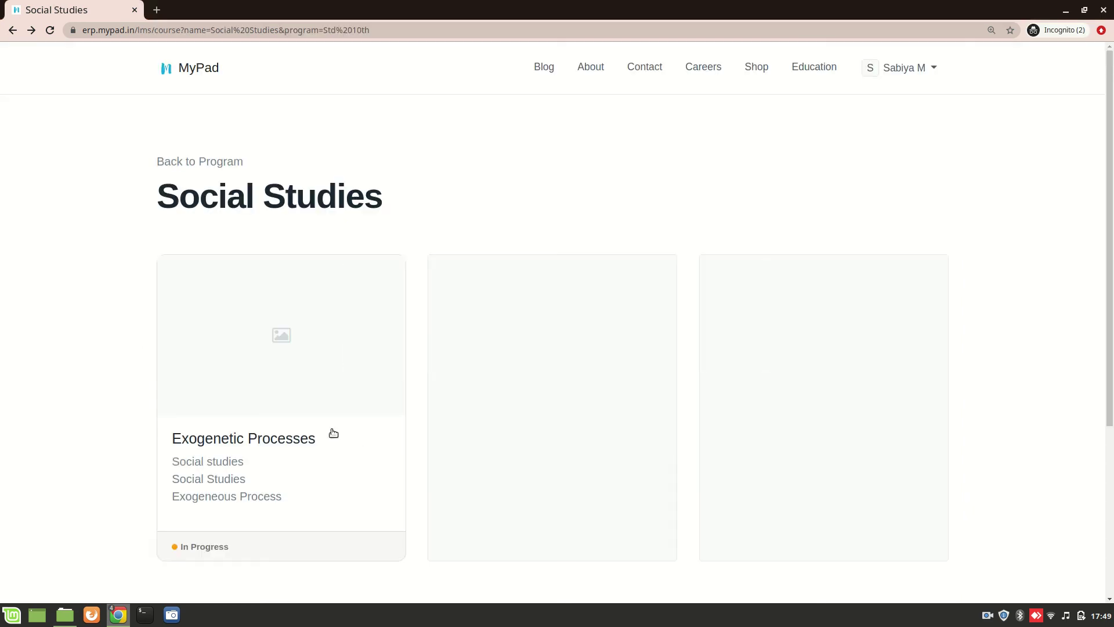
scroll(303, 356, "down", 1)
left_click(238, 314)
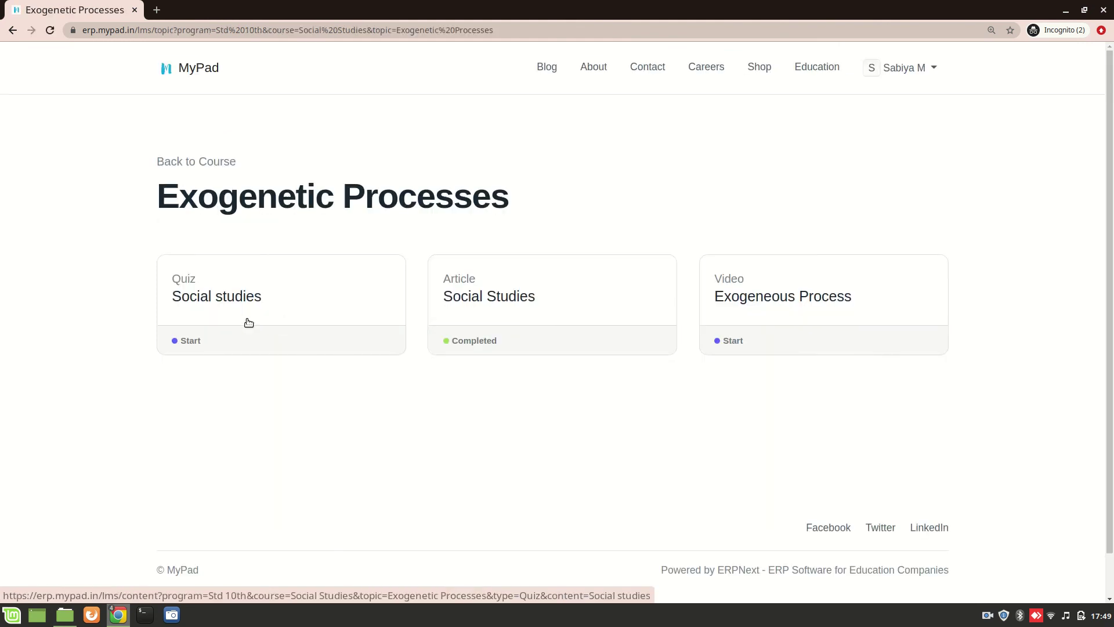
left_click(240, 316)
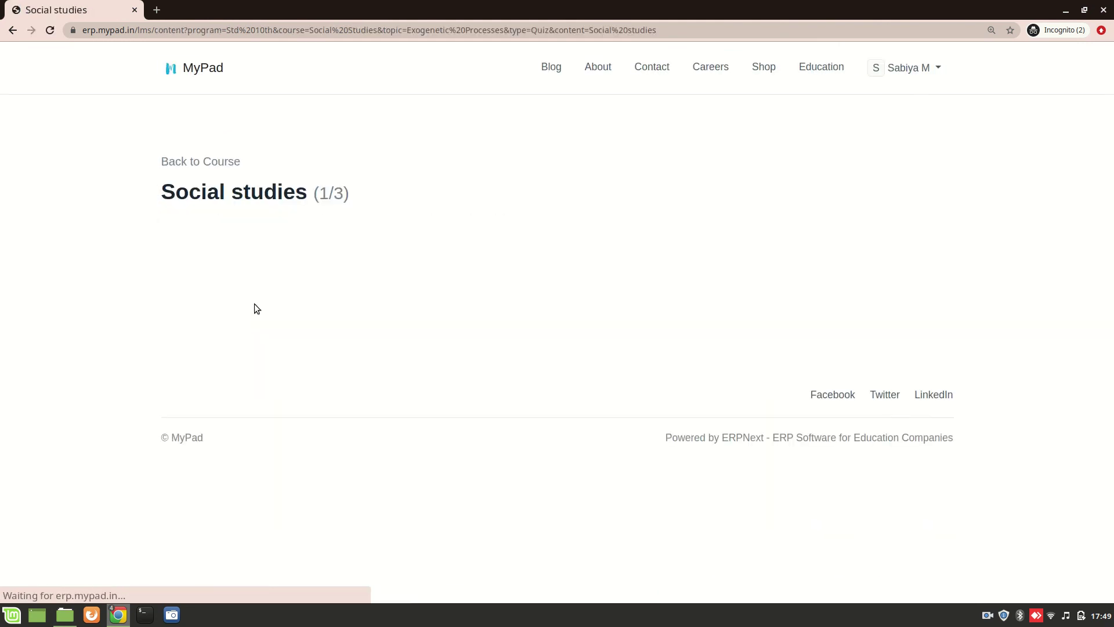
scroll(265, 352, "down", 2)
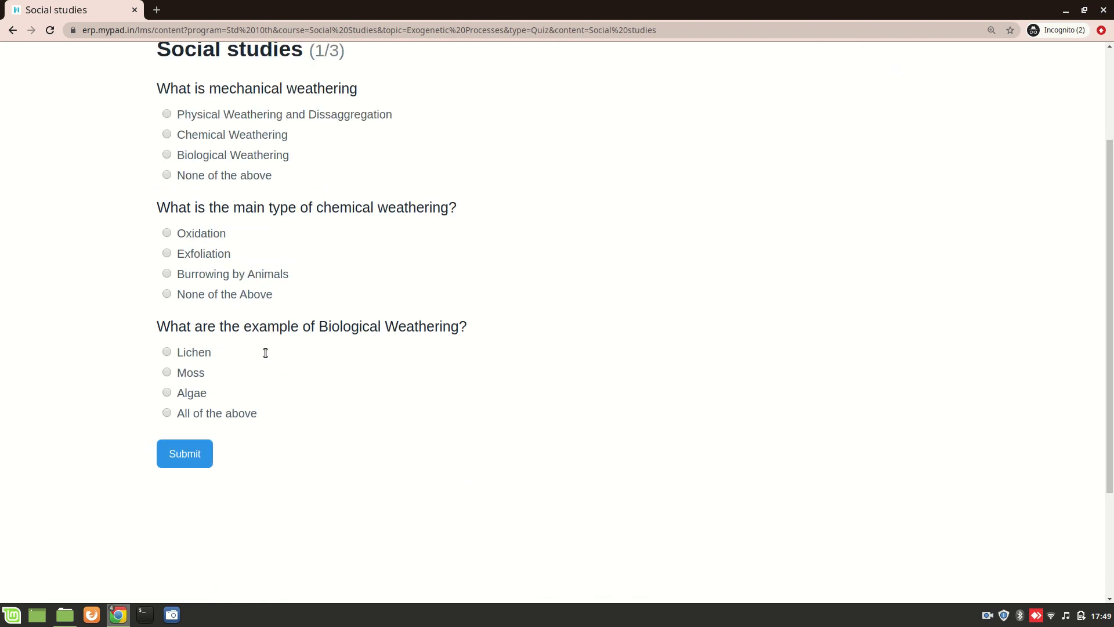
scroll(859, 145, "up", 2)
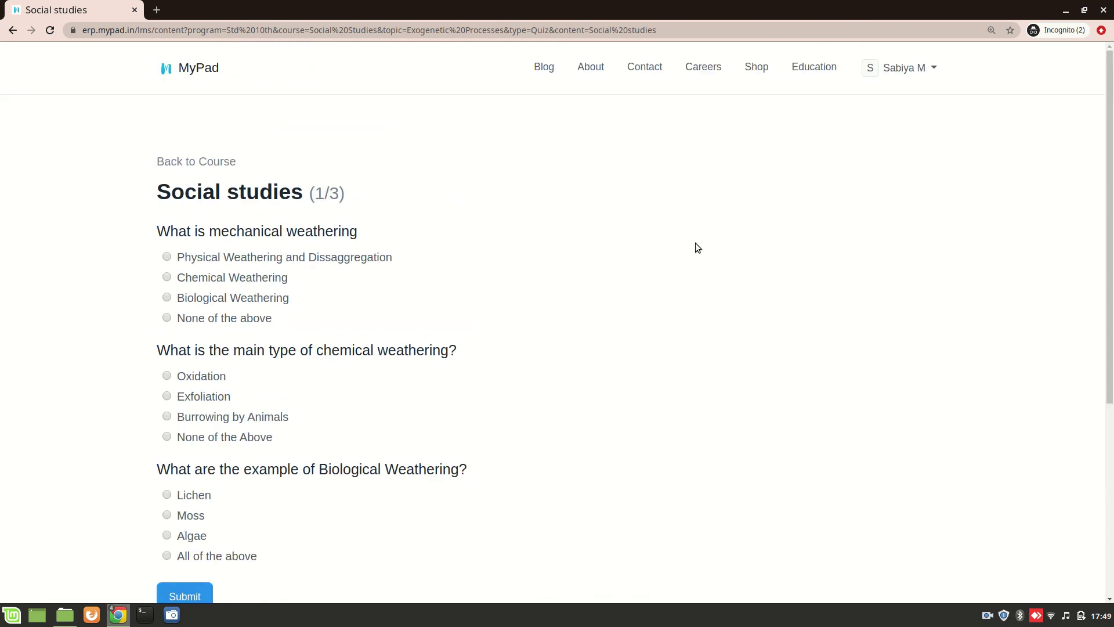
scroll(697, 248, "down", 1)
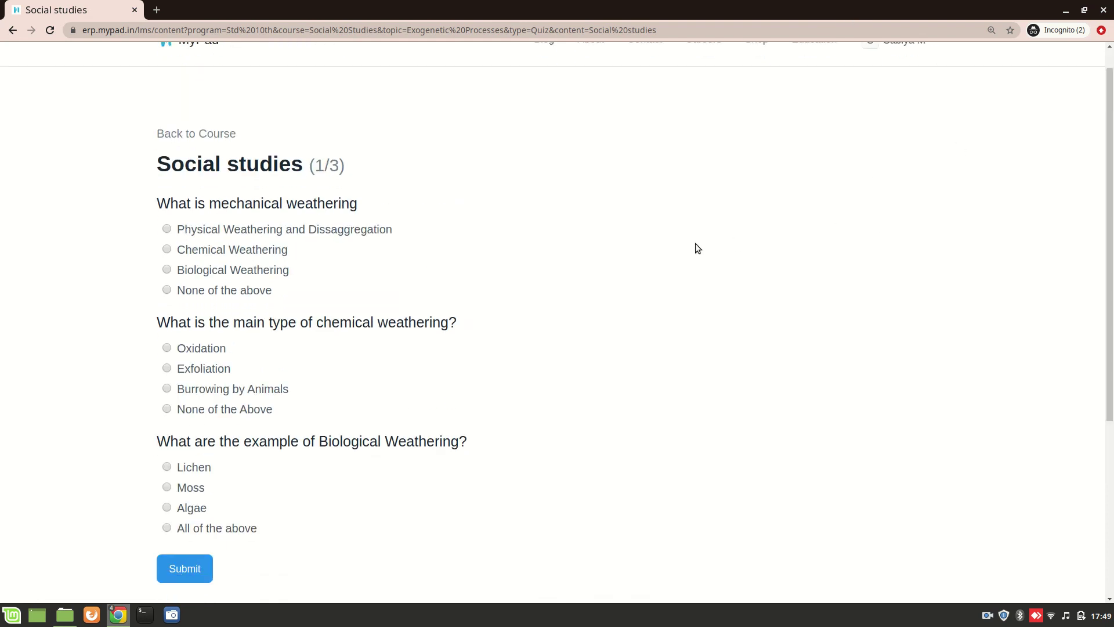
Answer physical weathering, Oxidation, and All of the above, then submit for 100/100
left_click(169, 228)
left_click(167, 348)
left_click(168, 528)
left_click(180, 567)
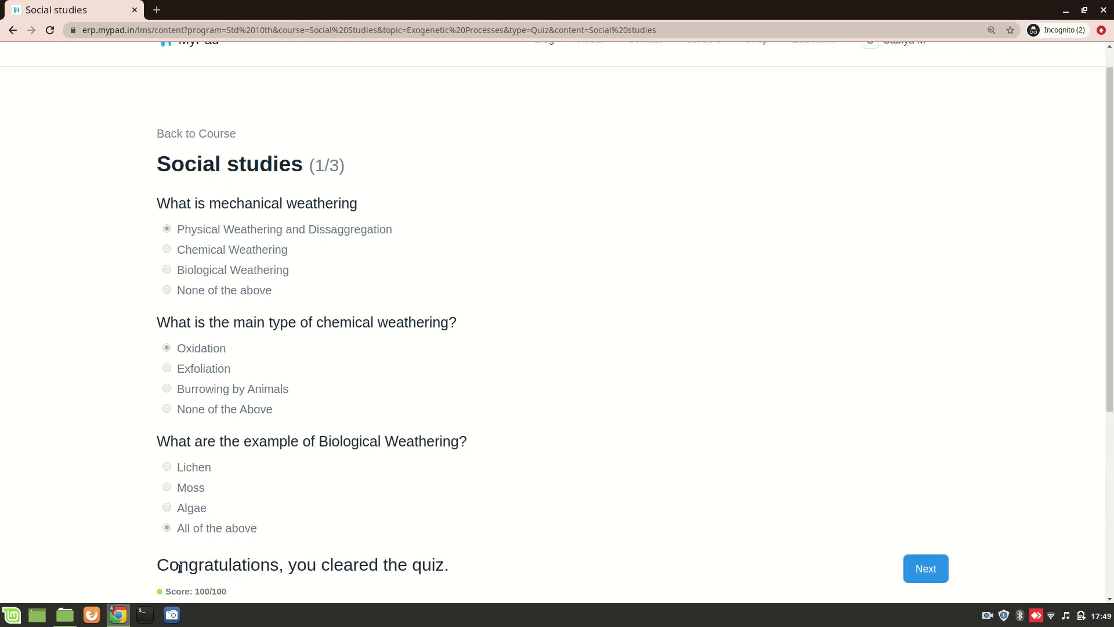
scroll(309, 501, "down", 5)
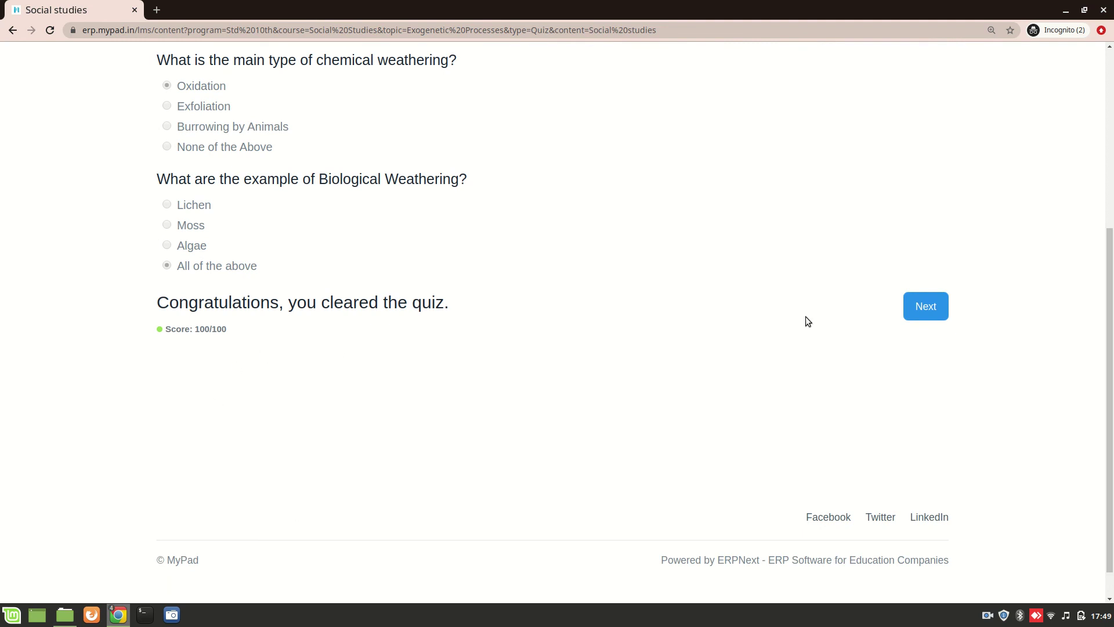
Continue to the Exogeneous Process video and finish the Exogenetic Processes topic
left_click(910, 310)
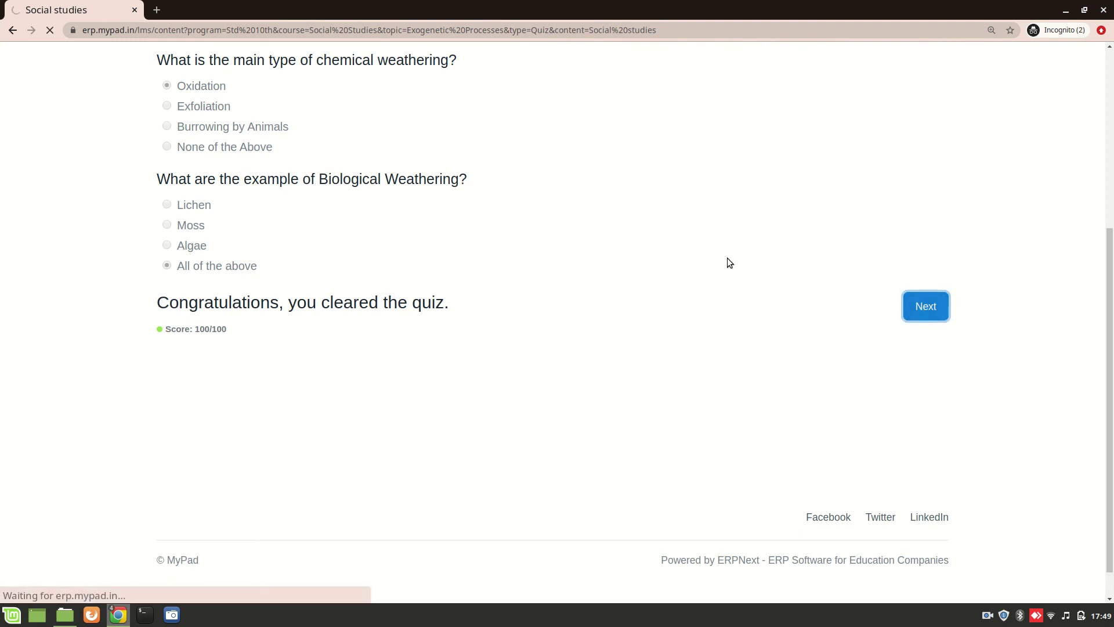
left_click(945, 466)
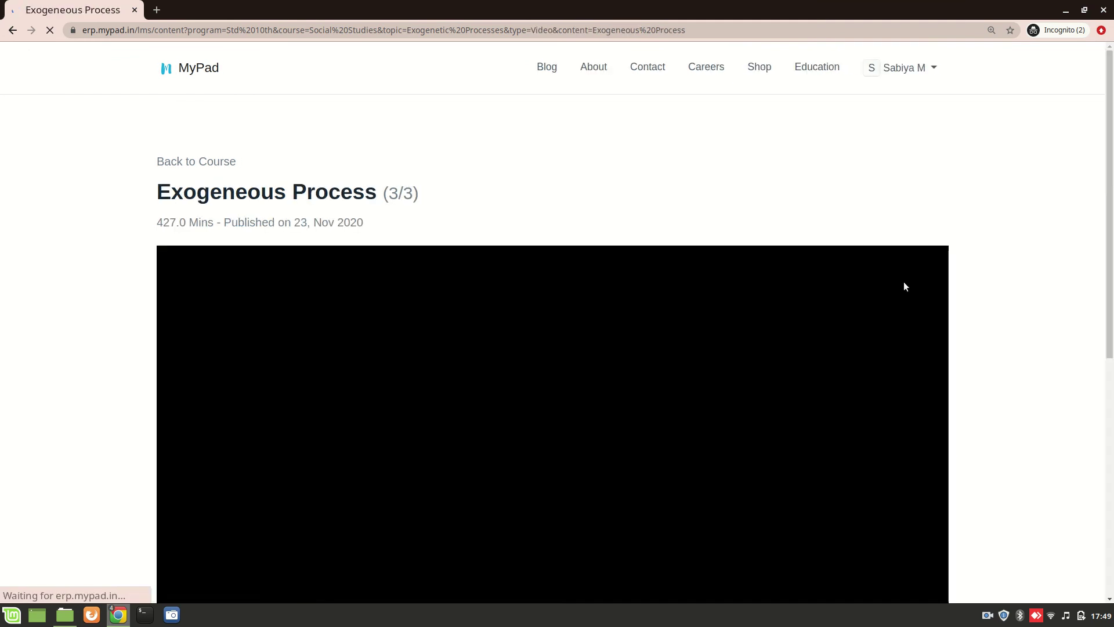
scroll(920, 325, "down", 10)
left_click(909, 340)
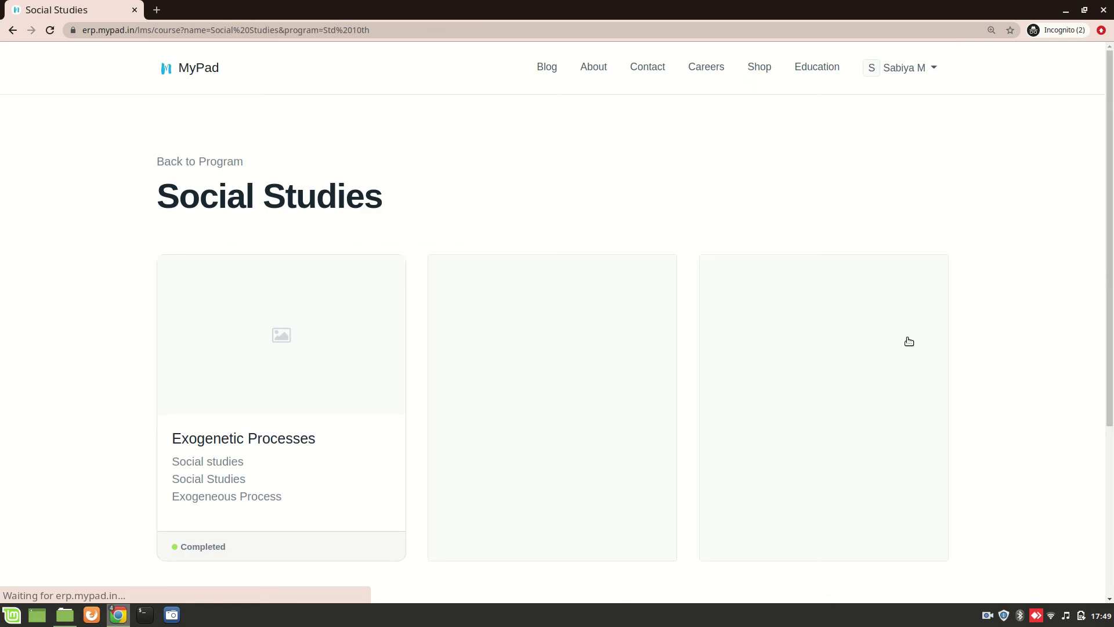
Confirm the Exogenetic Processes topic shows Completed, then return to ERPNext's Social studies quiz form
scroll(522, 386, "down", 3)
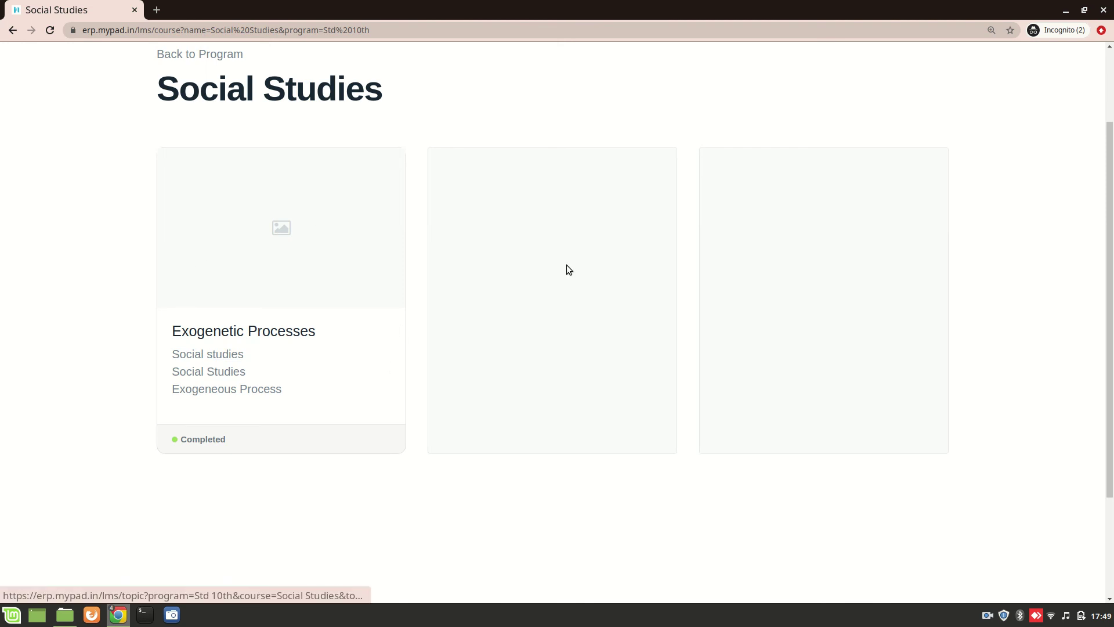
scroll(306, 300, "up", 3)
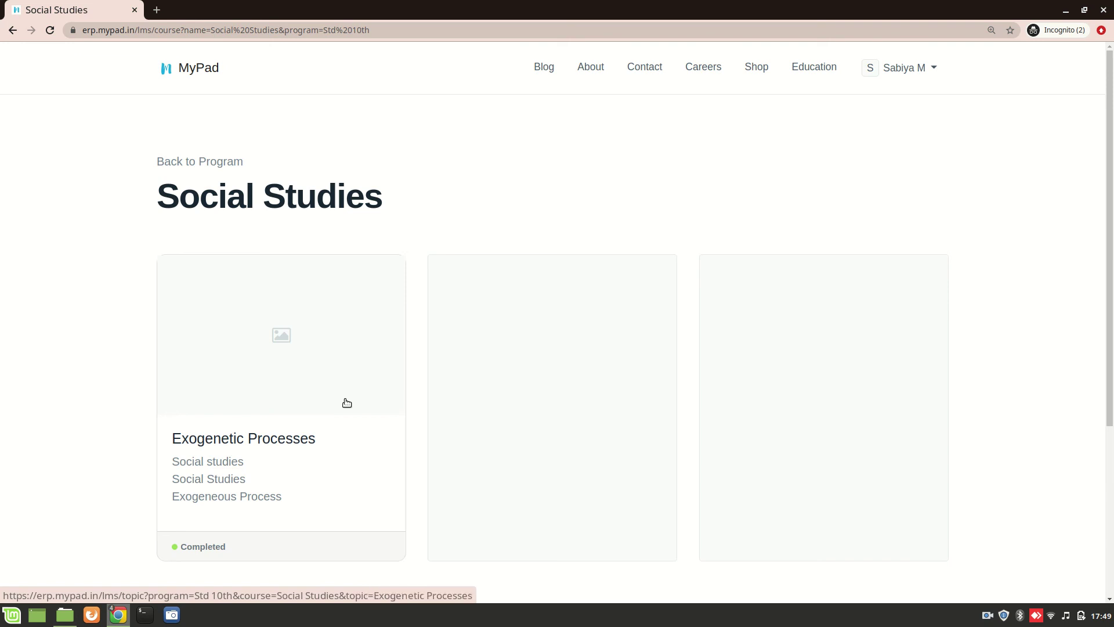
key("alt+Tab")
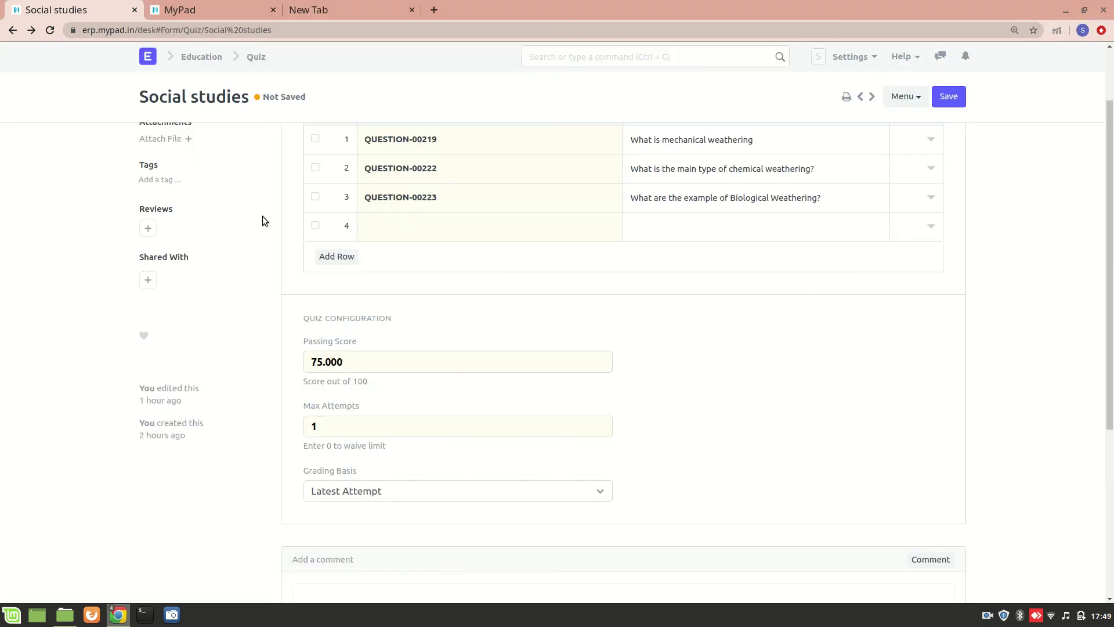
Search 'quiz' and open the Social studies Quiz Activity record showing Pass, score 100
left_click(595, 51)
type("quiz")
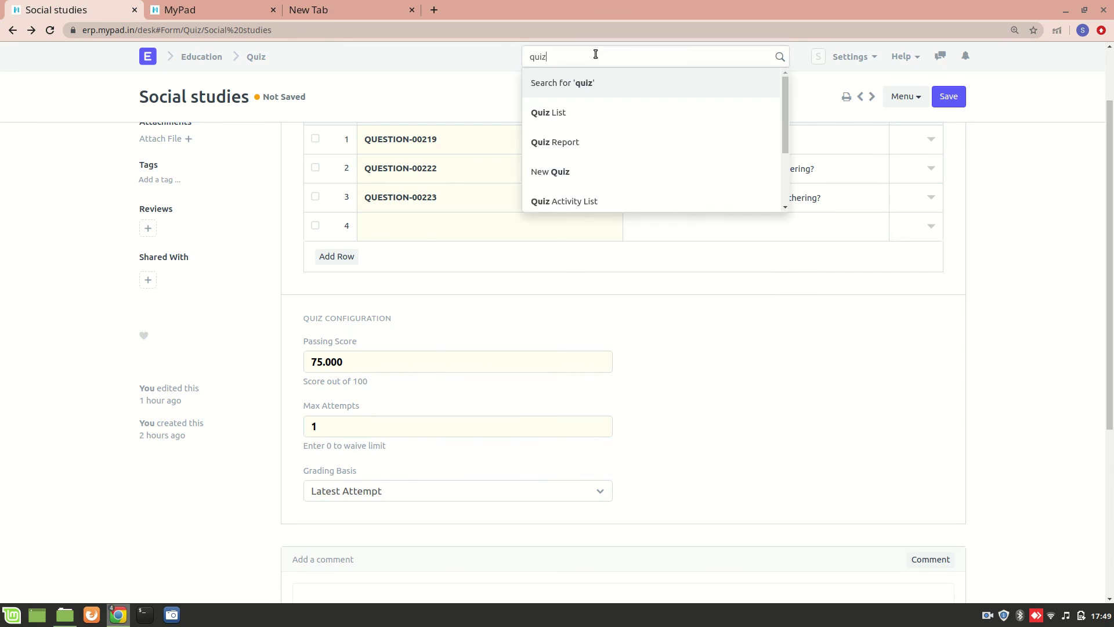
left_click(621, 199)
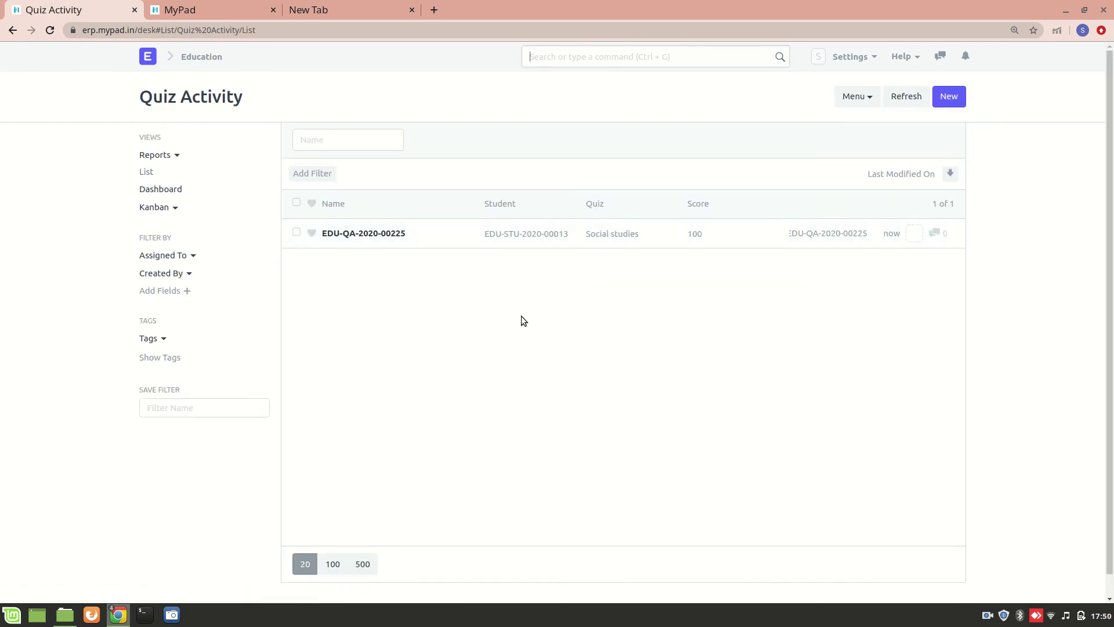
left_click(368, 233)
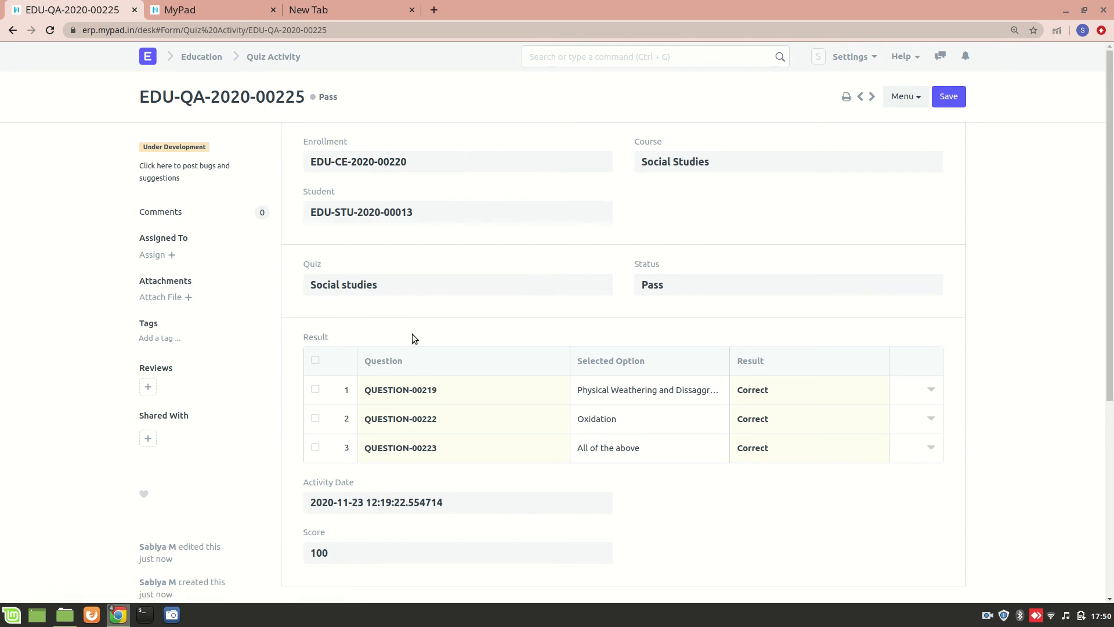
scroll(423, 468, "down", 3)
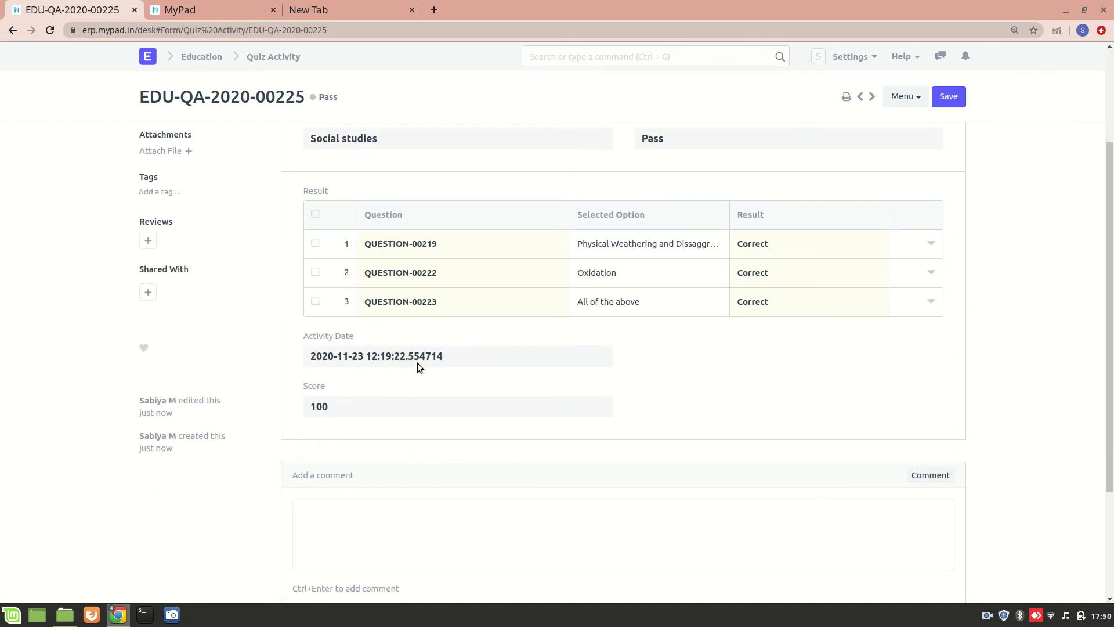
scroll(417, 363, "up", 3)
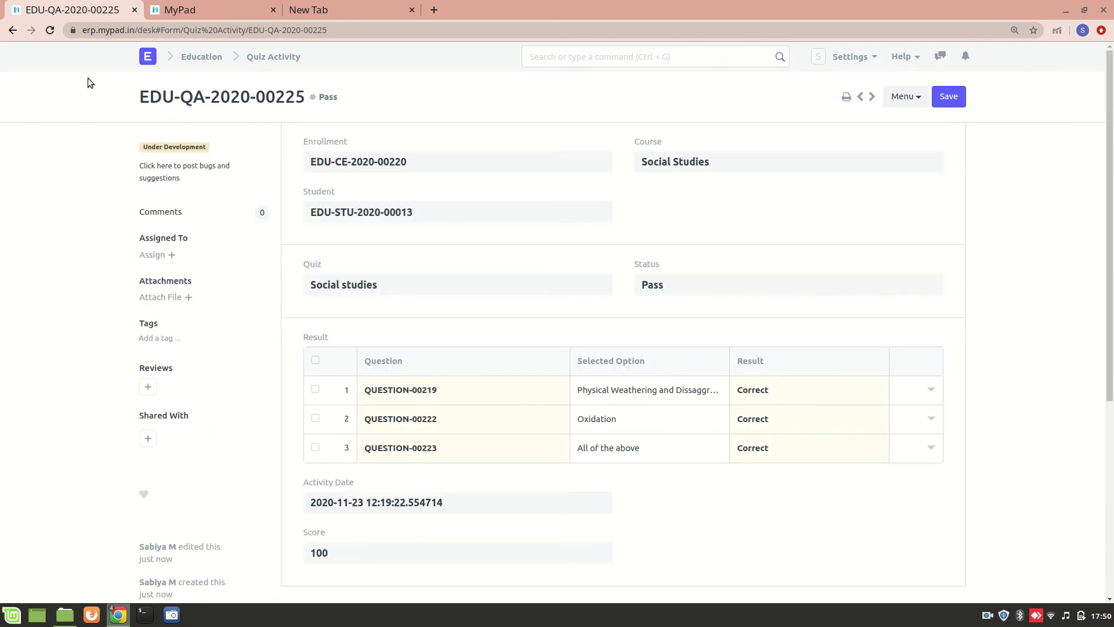
Navigate back to the Education workspace, then switch to the student's Social Studies course page
left_click(13, 31)
left_click(12, 30)
left_click(15, 31)
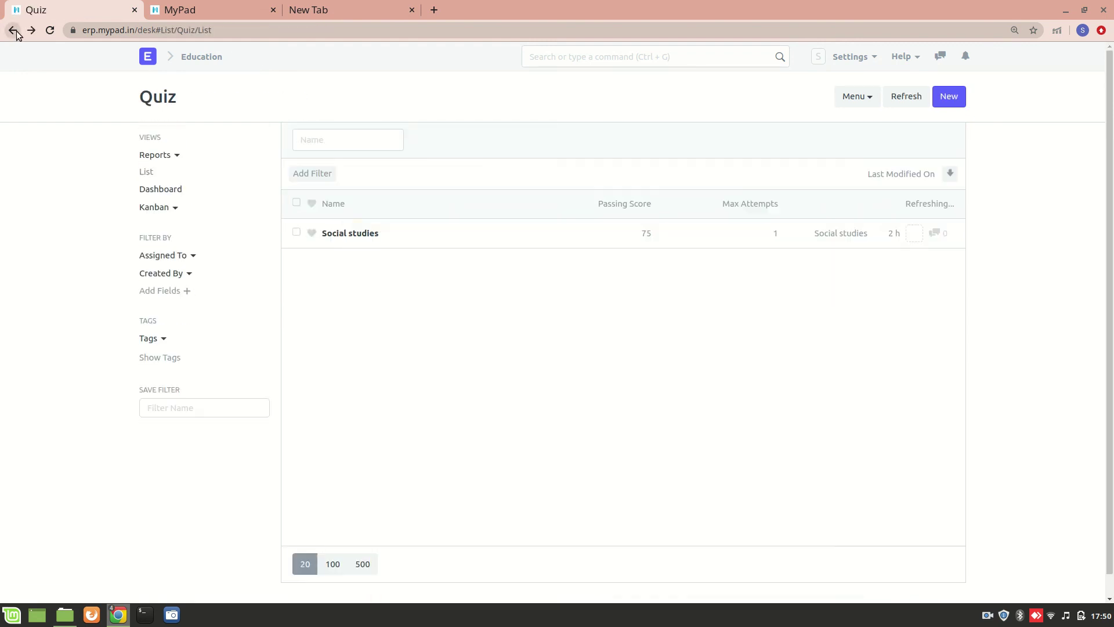
left_click(203, 56)
scroll(600, 333, "down", 7)
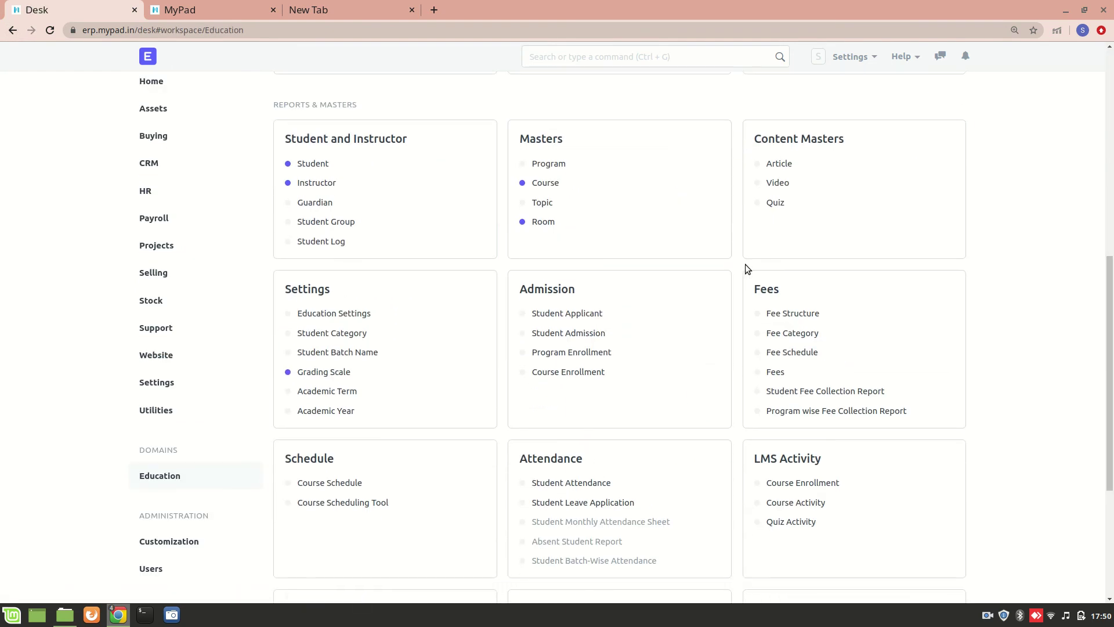
scroll(664, 235, "down", 5)
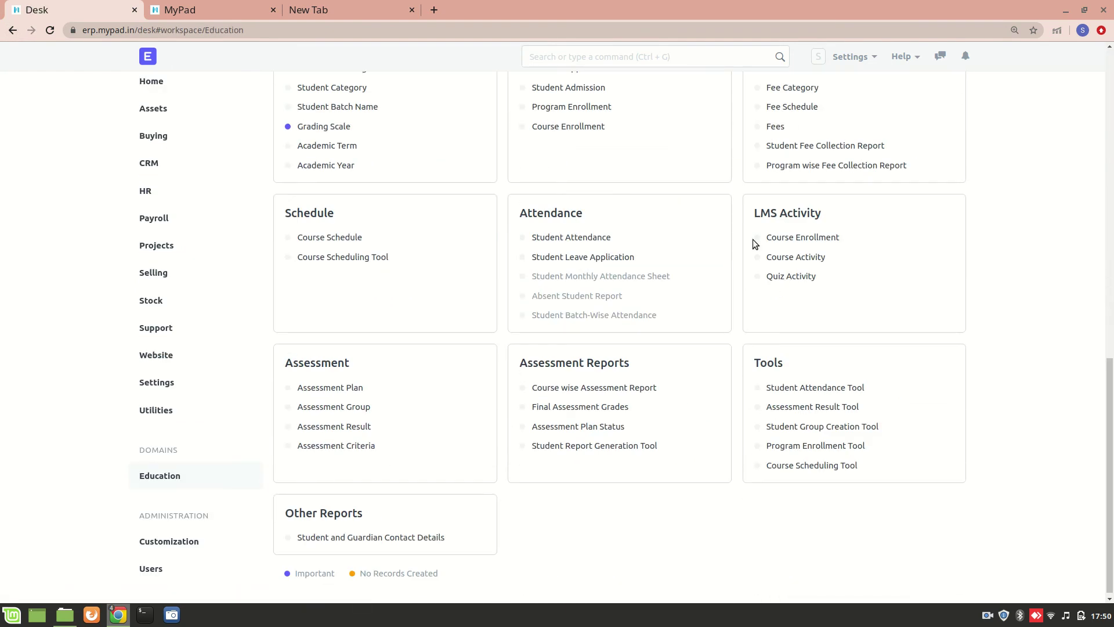
key("alt+Tab")
scroll(294, 334, "down", 3)
Go back to the Social studies quiz showing 100/100, then advance to the article and video
scroll(287, 236, "up", 3)
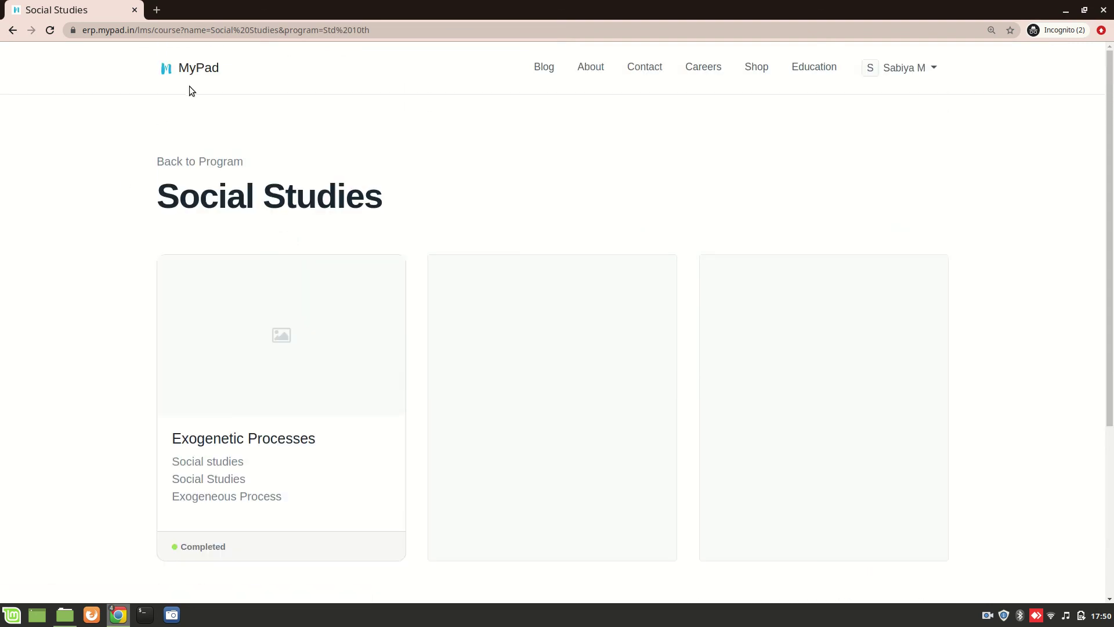
left_click(13, 32)
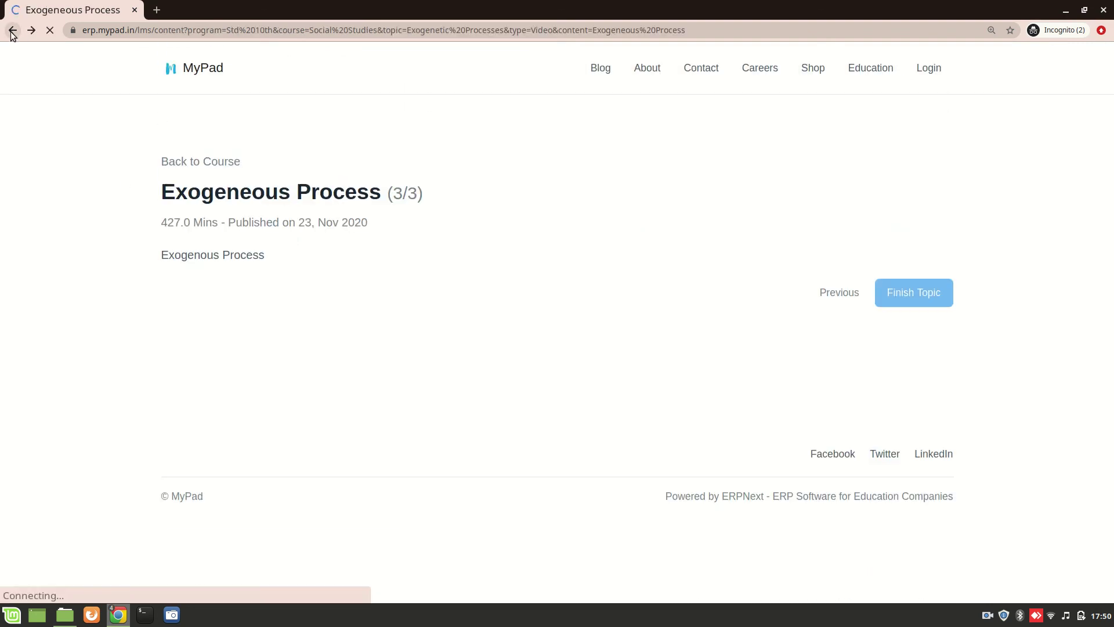
left_click(13, 32)
left_click(13, 32)
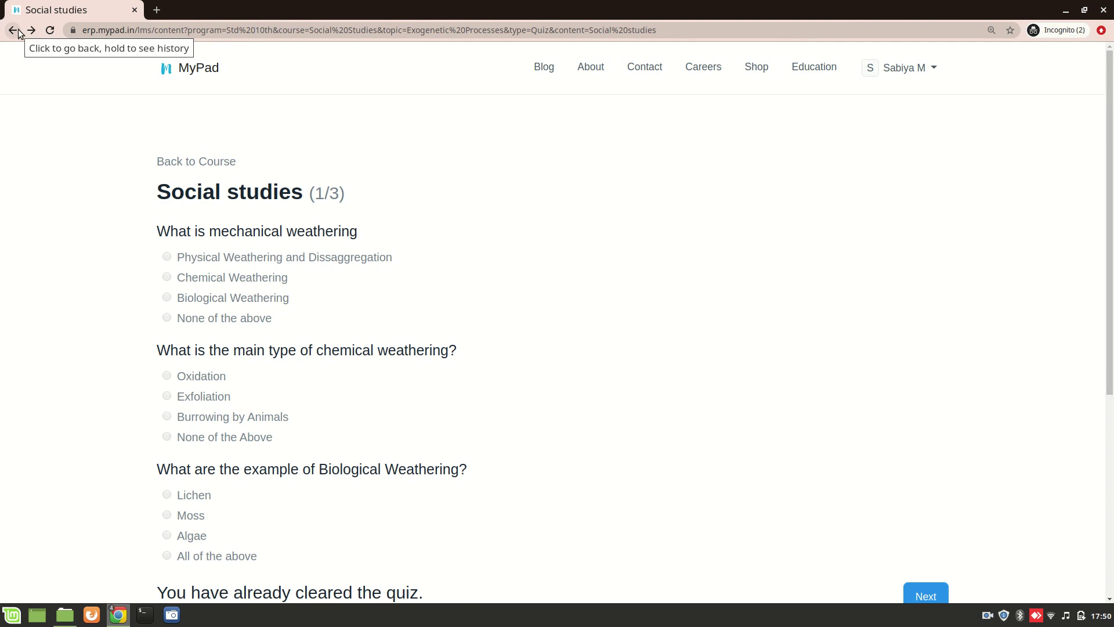
scroll(227, 318, "down", 3)
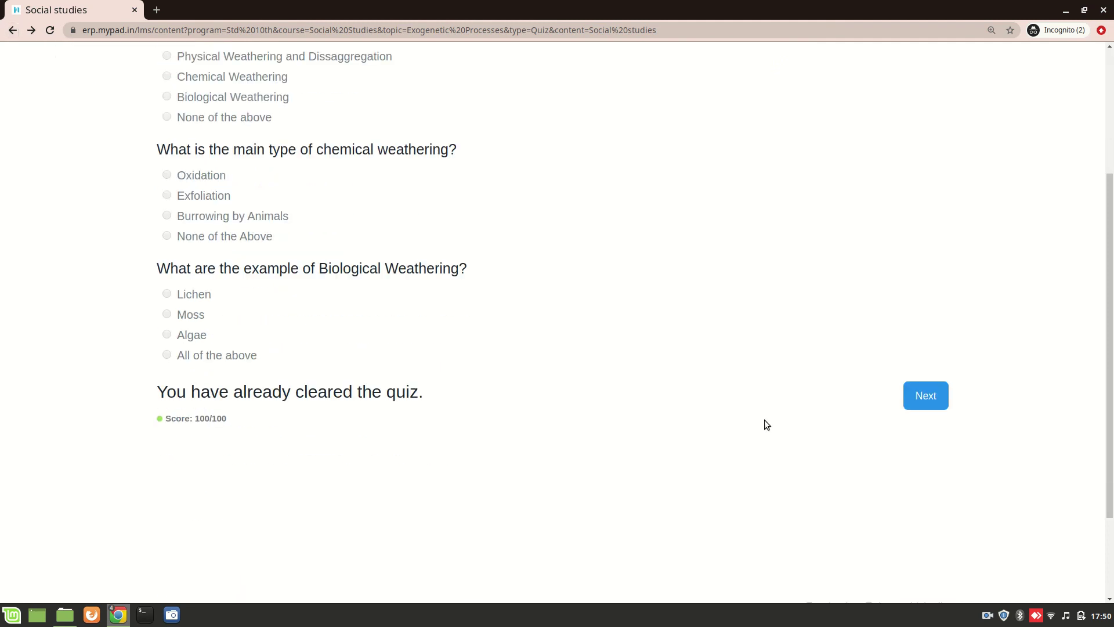
left_click(920, 403)
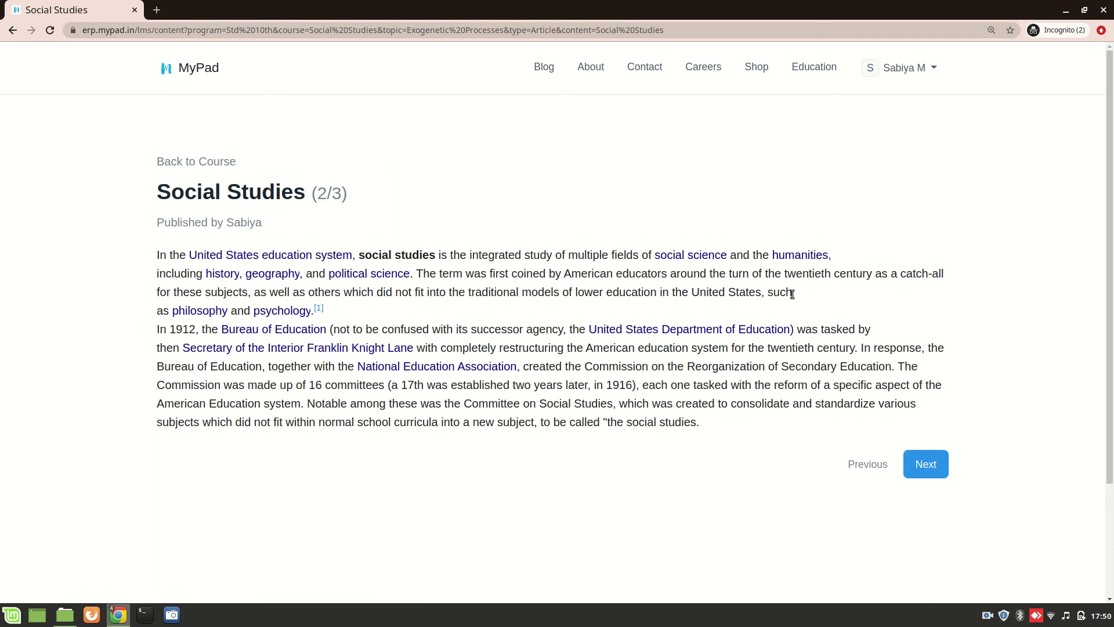
left_click(919, 464)
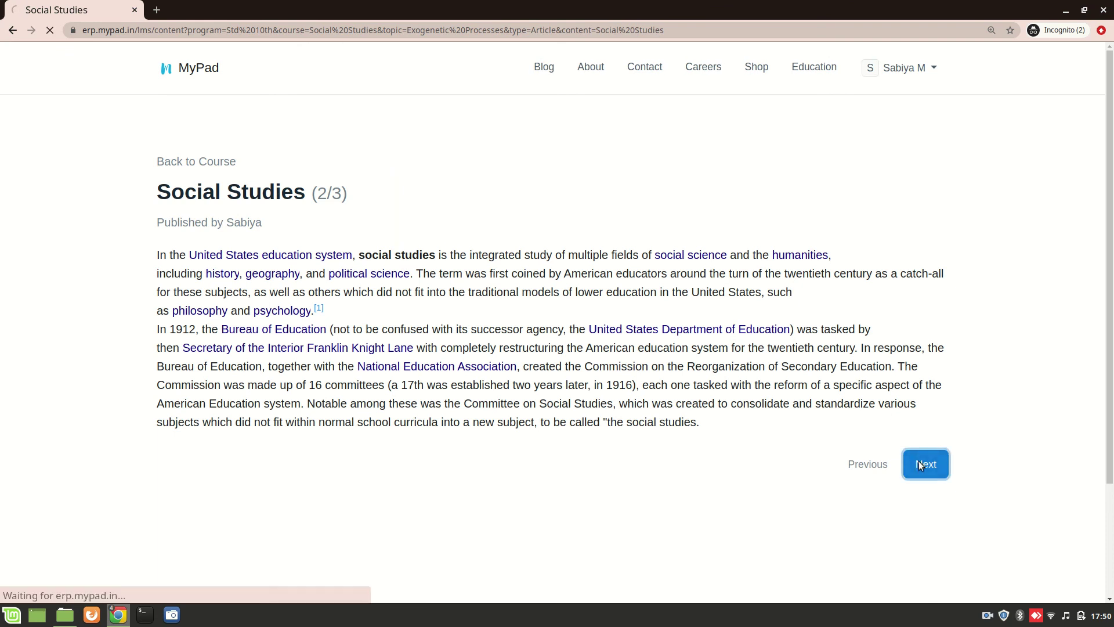